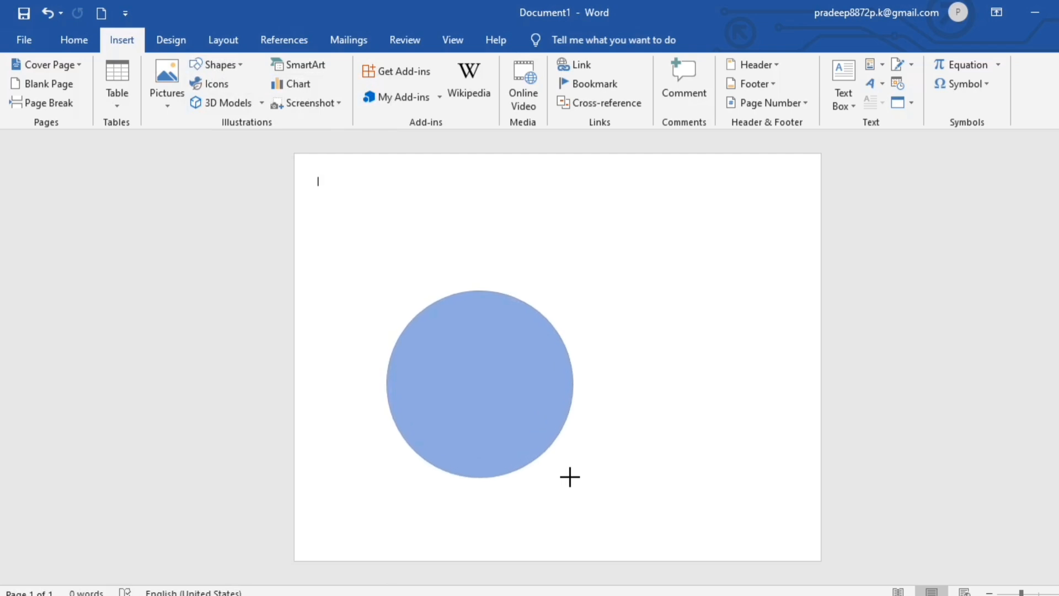
- Place a copy of the blue circle slightly down and right over the original and fill it white to form a blue crescent
mouse_move(482, 415)
left_mouse_down()
mouse_move(474, 382)
mouse_move(486, 401)
left_mouse_up()
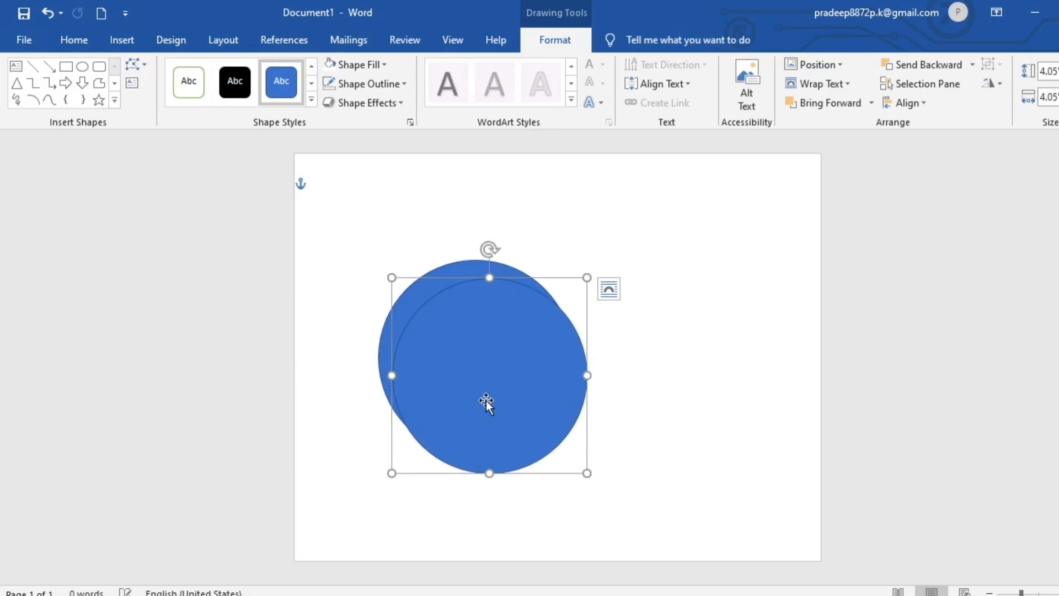
left_click(386, 64)
left_click(330, 102)
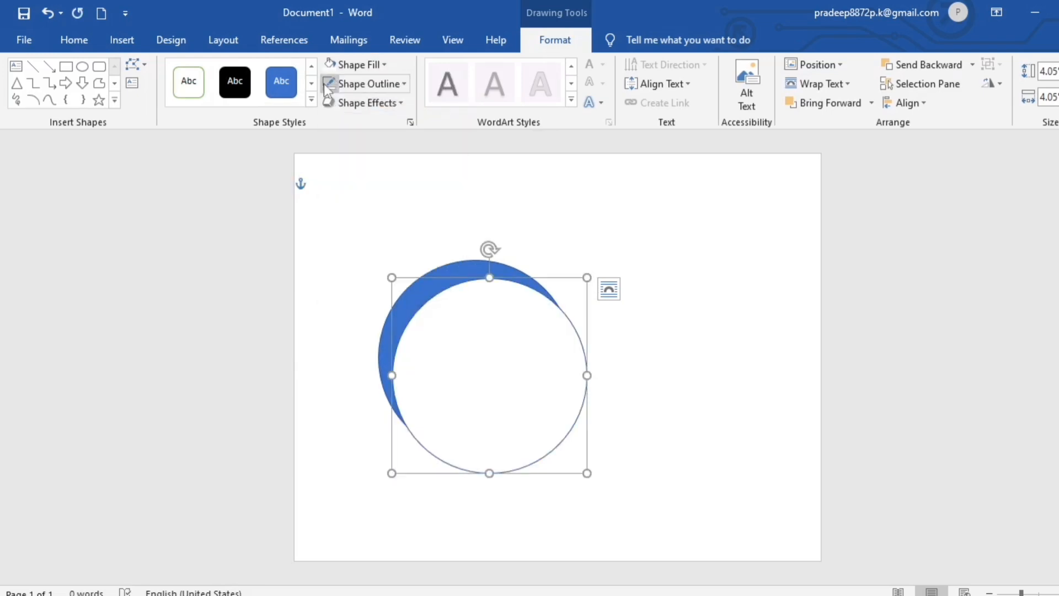
- Duplicate the white circle slightly to the right, fill the copy dark gray, and shrink it to 3.5 inches inside the blue crescent
left_click_drag(489, 362, 495, 362)
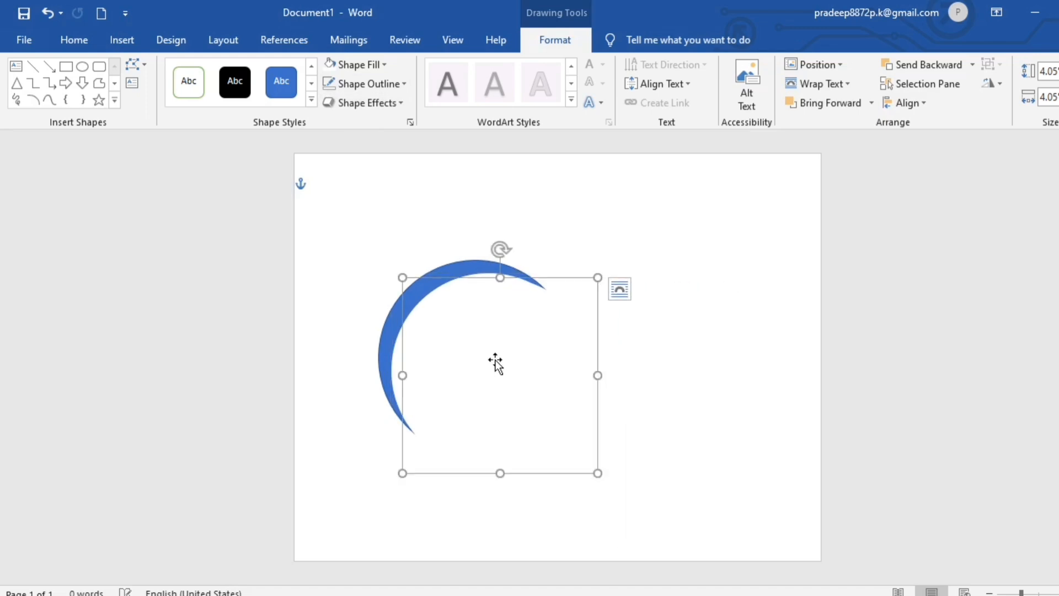
left_click(384, 65)
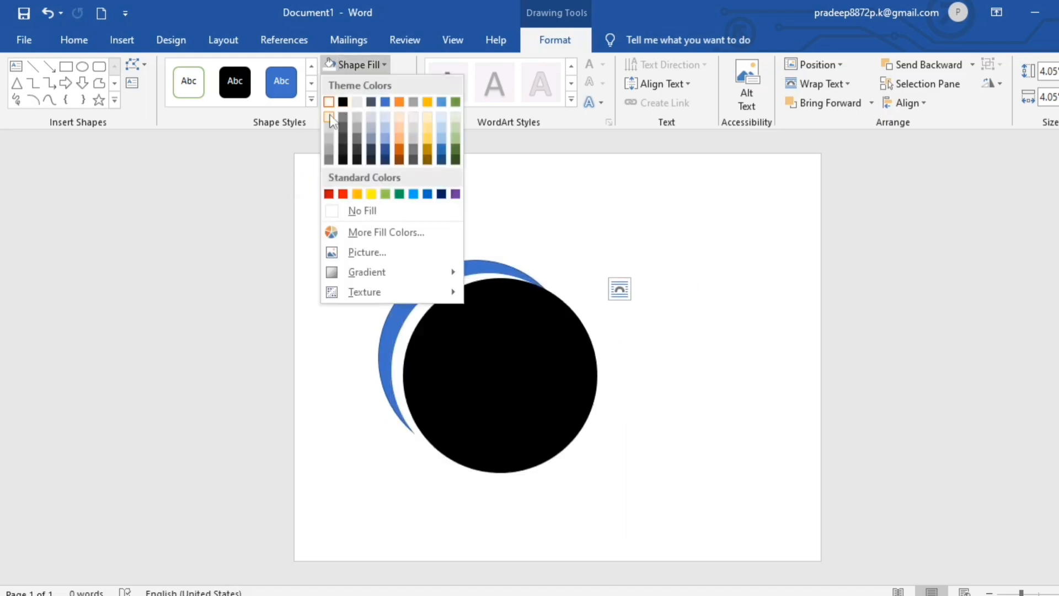
left_click(342, 139)
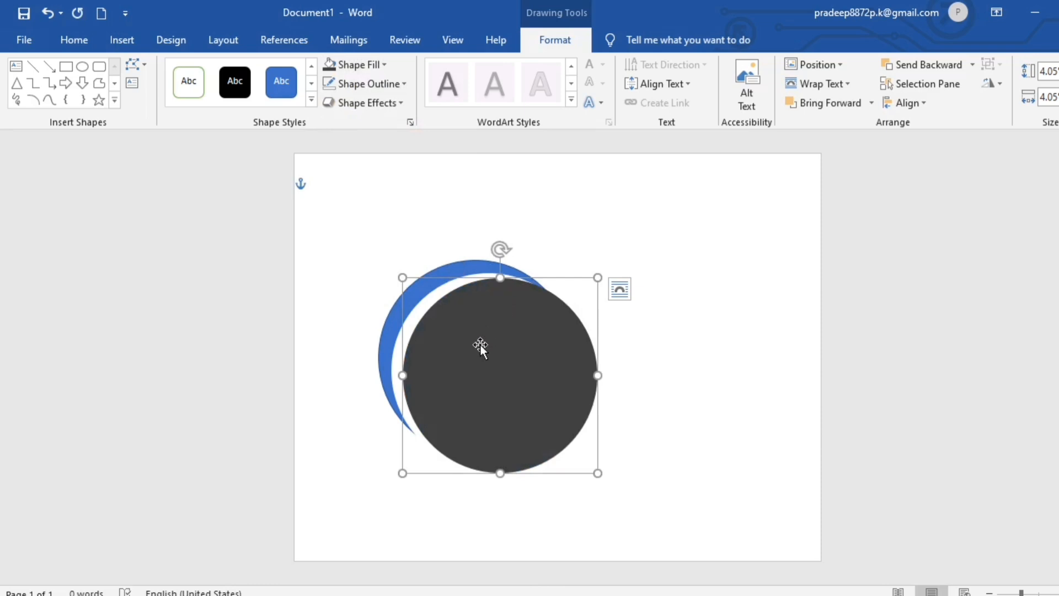
left_click_drag(480, 345, 476, 350)
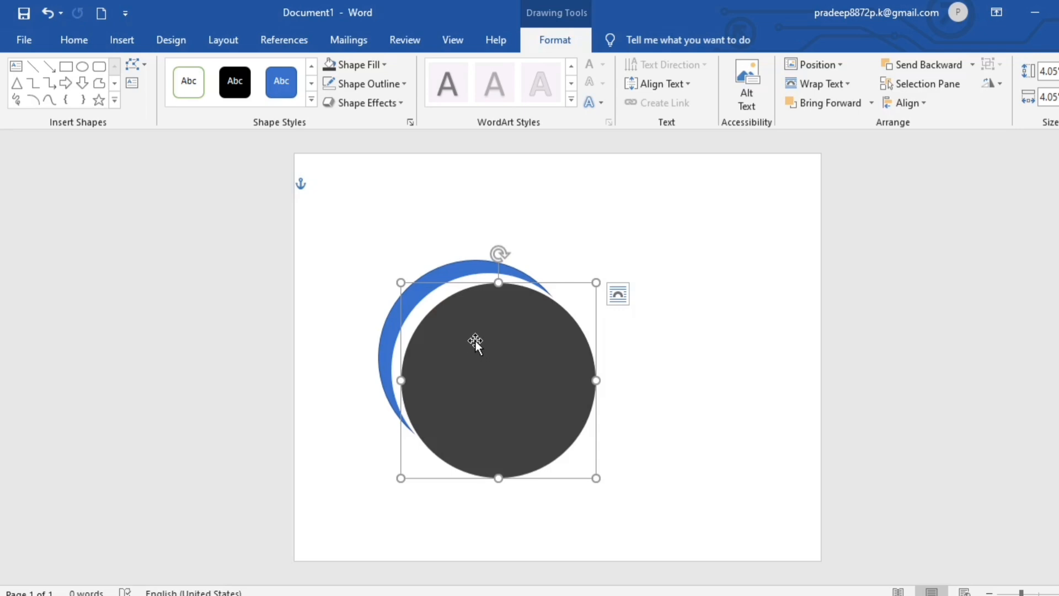
left_click_drag(596, 478, 569, 451)
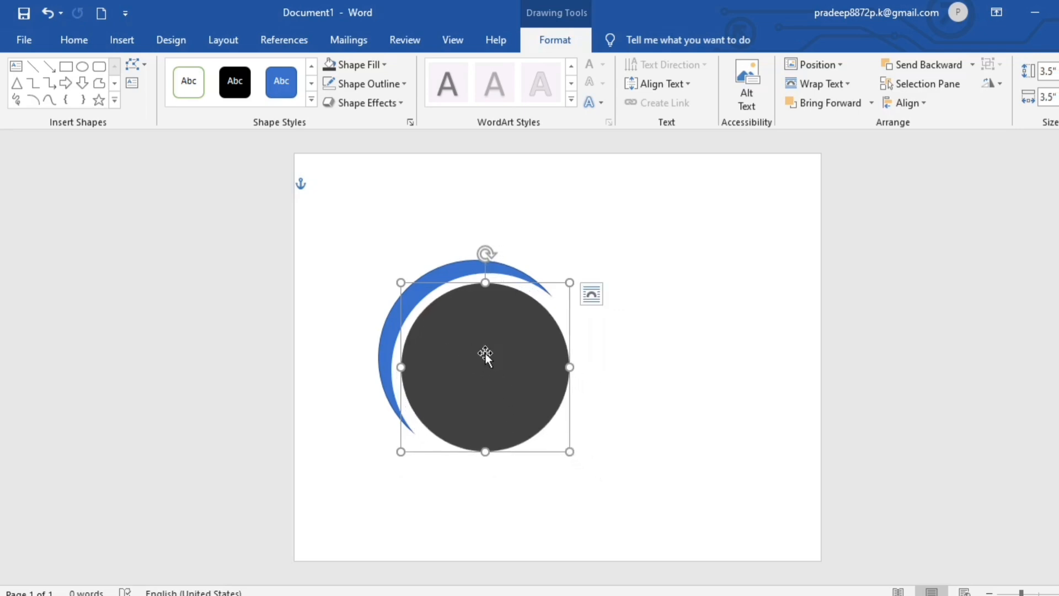
- Cut a dark gray crescent by overlapping a white-filled copy of the gray circle, offset to the right and resized to about 3.53 inches
left_click_drag(486, 353, 517, 356)
left_click(385, 65)
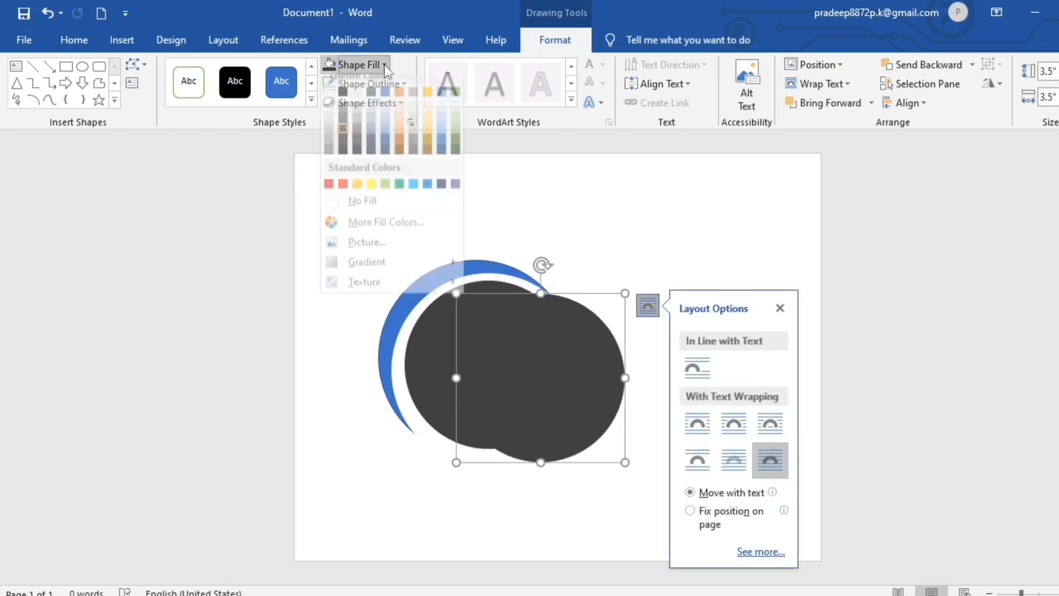
left_click(328, 102)
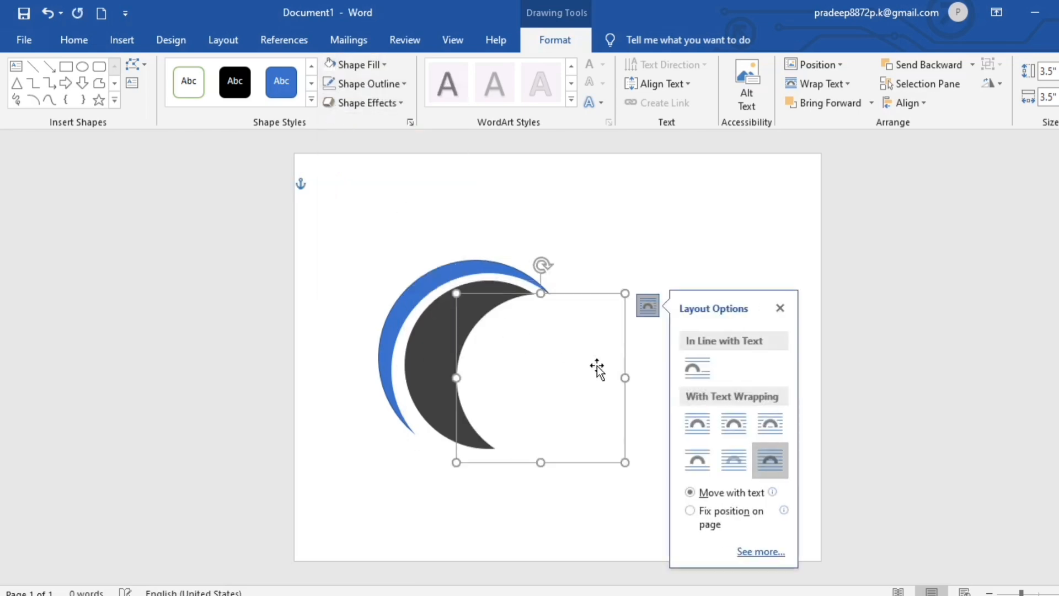
left_click(780, 308)
left_click_drag(546, 367, 512, 358)
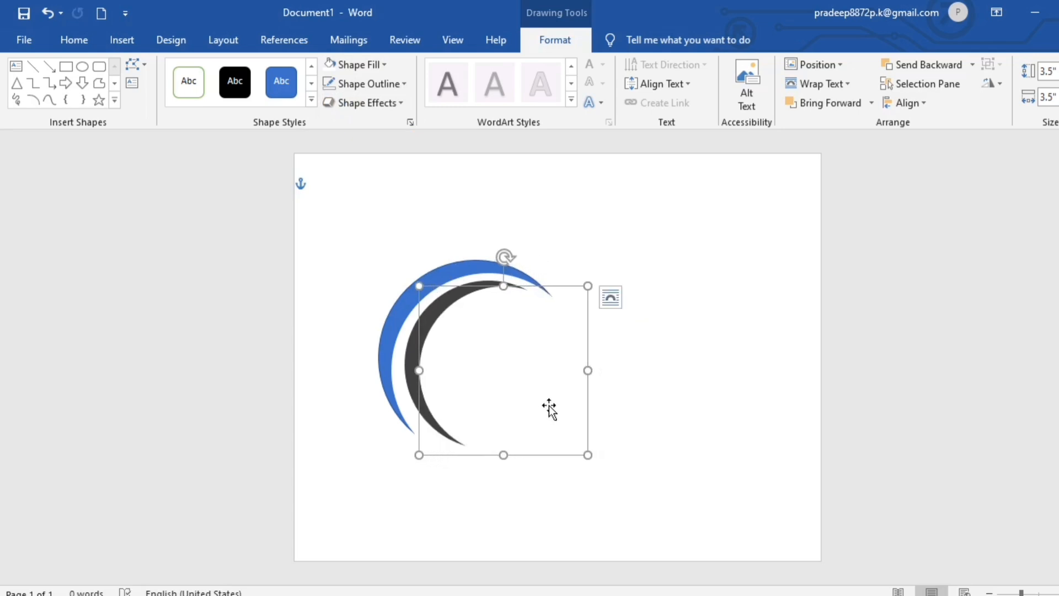
left_click_drag(588, 455, 574, 441)
left_click_drag(513, 369, 508, 362)
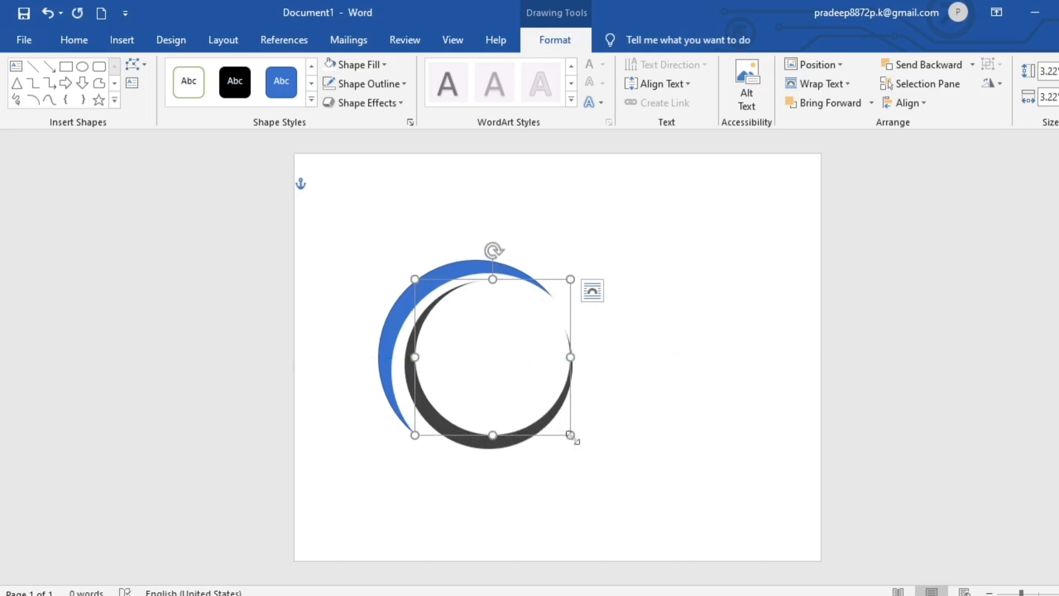
left_click_drag(570, 435, 579, 443)
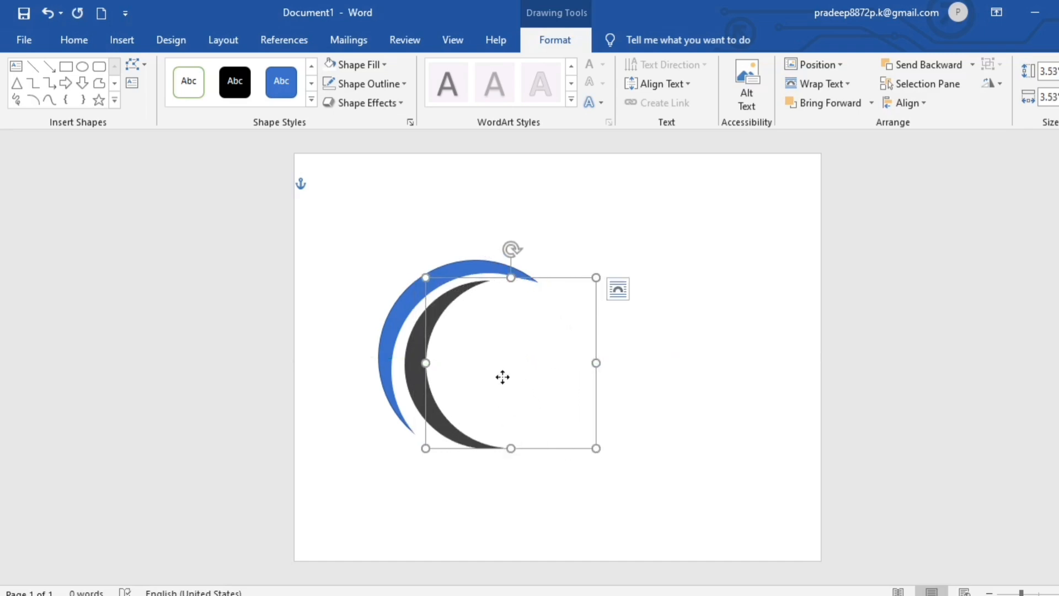
- Duplicate the white circle to the right, fill the copy light blue, and shrink it to about 3.16 inches inside the gray crescent
left_click_drag(503, 378, 529, 378)
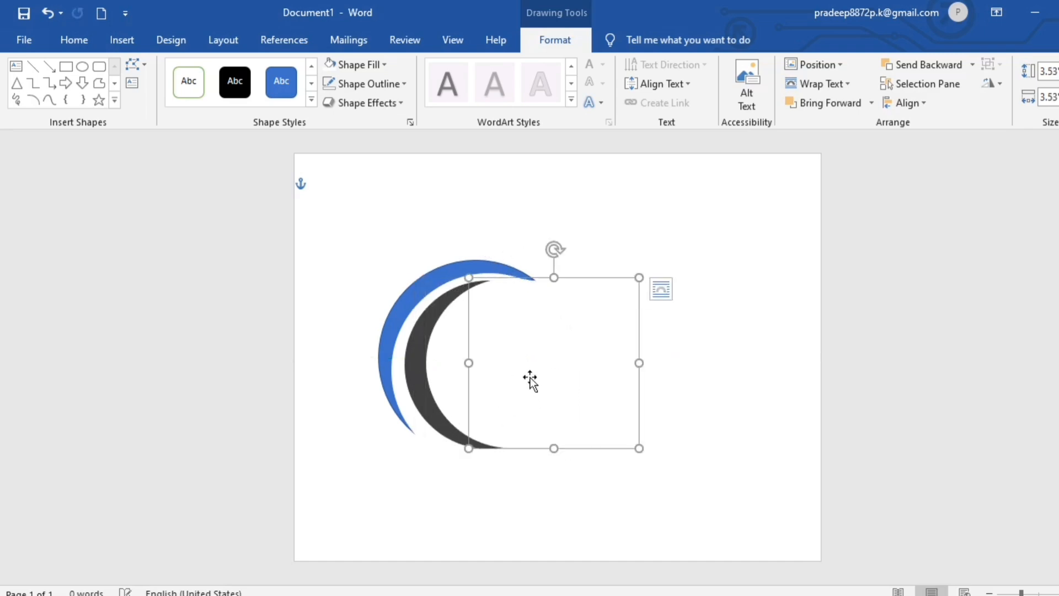
left_click(386, 67)
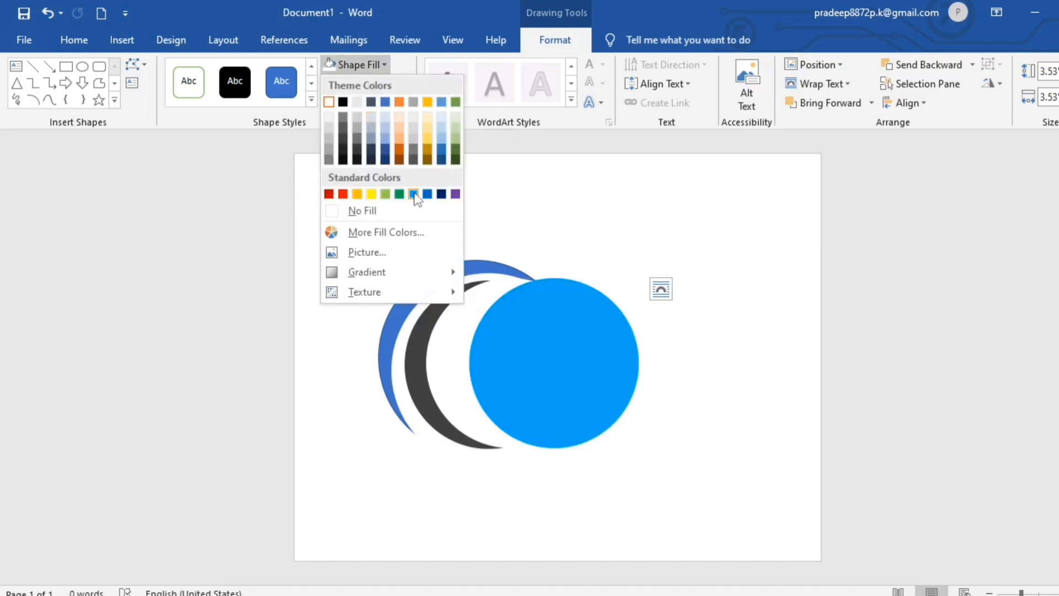
left_click(416, 196)
mouse_move(567, 372)
left_mouse_down()
mouse_move(539, 371)
mouse_move(547, 369)
left_mouse_up()
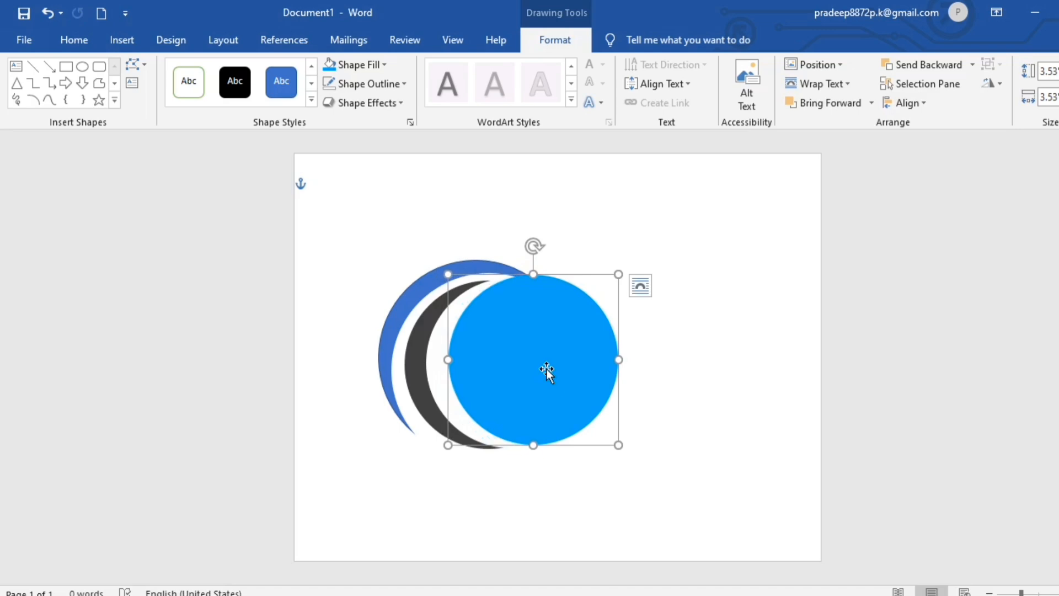
left_click(640, 286)
left_click(773, 288)
left_click_drag(619, 445, 601, 426)
- Duplicate the light blue circle slightly to its right and fill the copy white to form a light blue crescent
left_click_drag(555, 395, 534, 378)
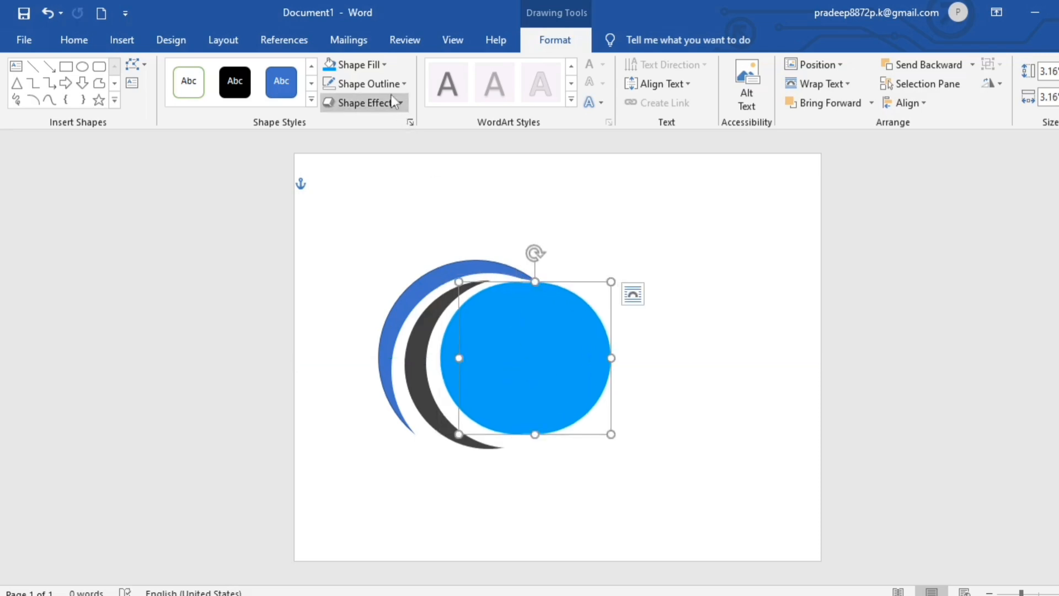
left_click(385, 66)
left_click(328, 101)
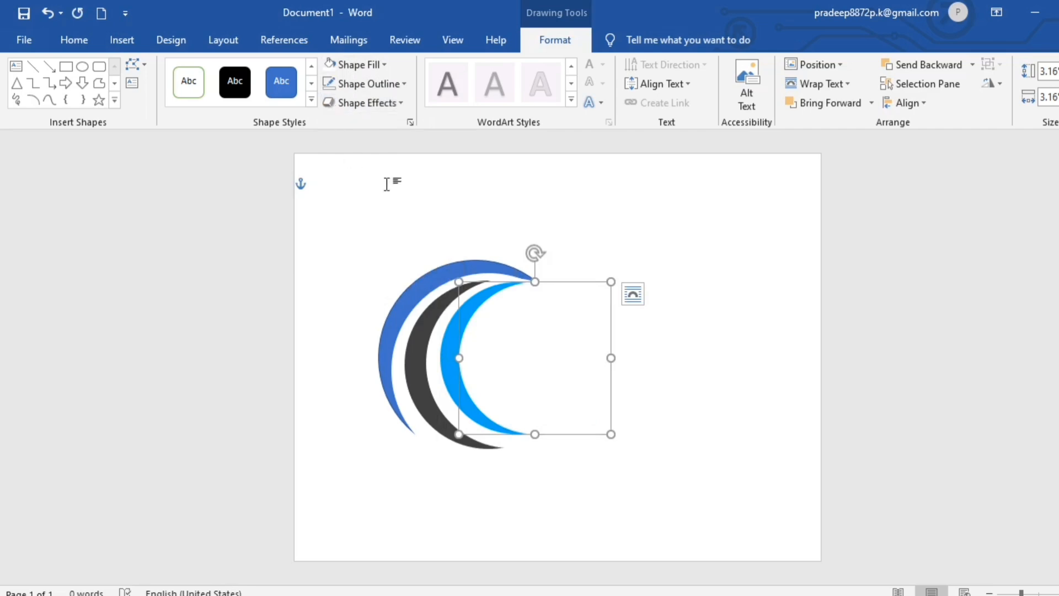
- Reposition the newest white circle with fine left and upward nudges to reshape the inner light blue crescent
mouse_move(553, 350)
left_mouse_down()
mouse_move(537, 324)
mouse_move(552, 345)
left_mouse_up()
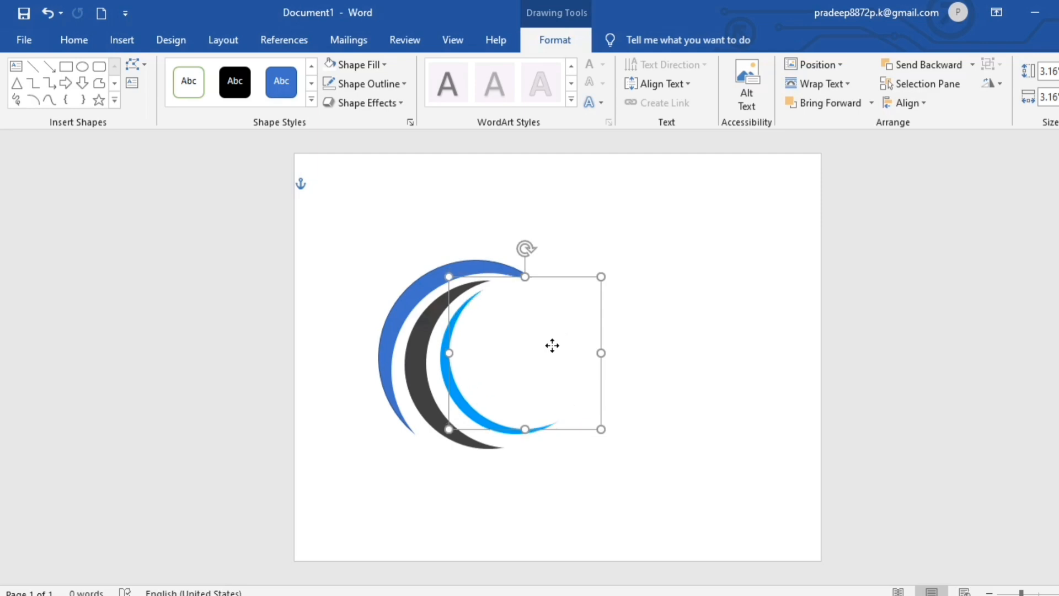
key("Left")
key("Left")
key("Left")
key("Left")
key("Left")
key("Left")
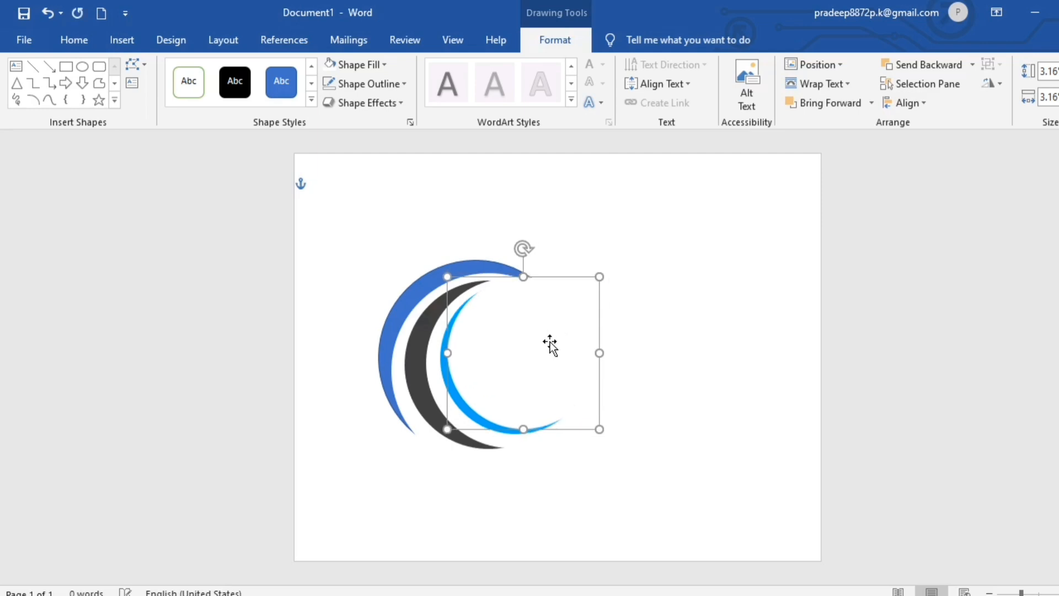
key("Up")
key("Up")
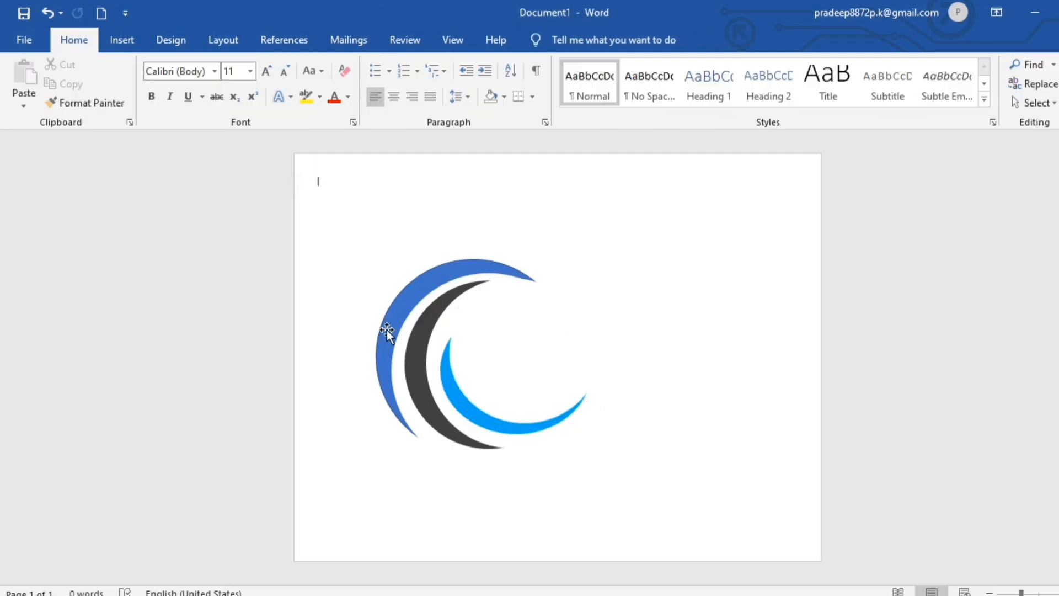
- Fill the outermost crescent's circle with Light Blue and remove its outline
left_click(386, 330)
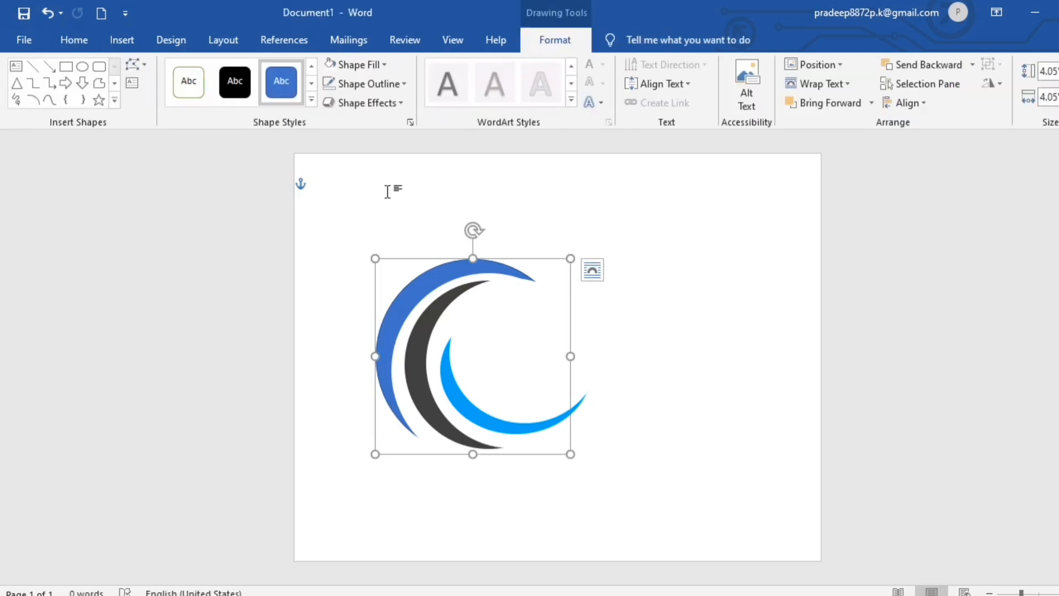
left_click(386, 65)
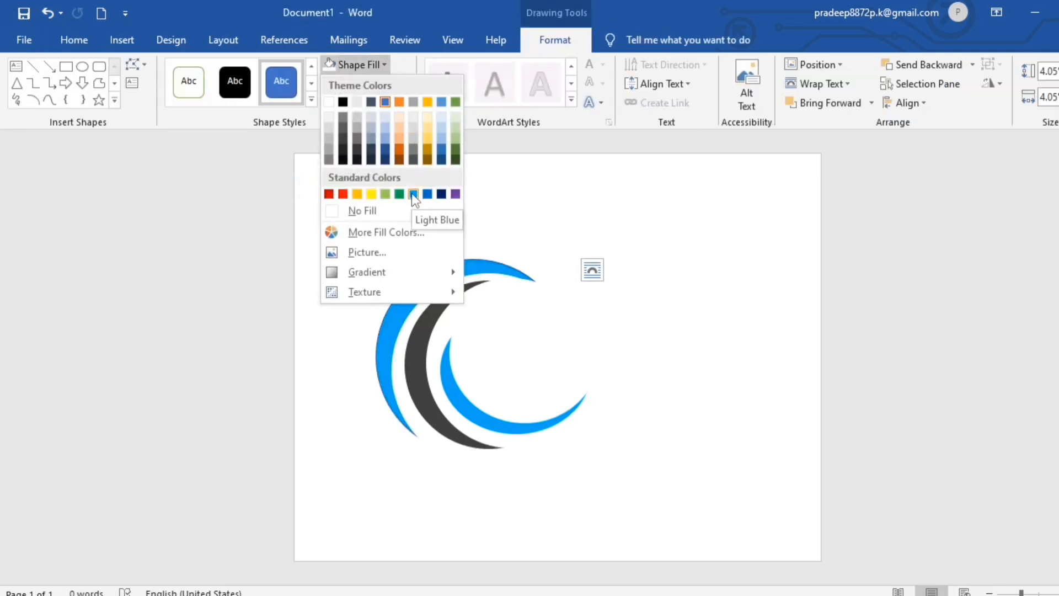
left_click(412, 193)
left_click(407, 83)
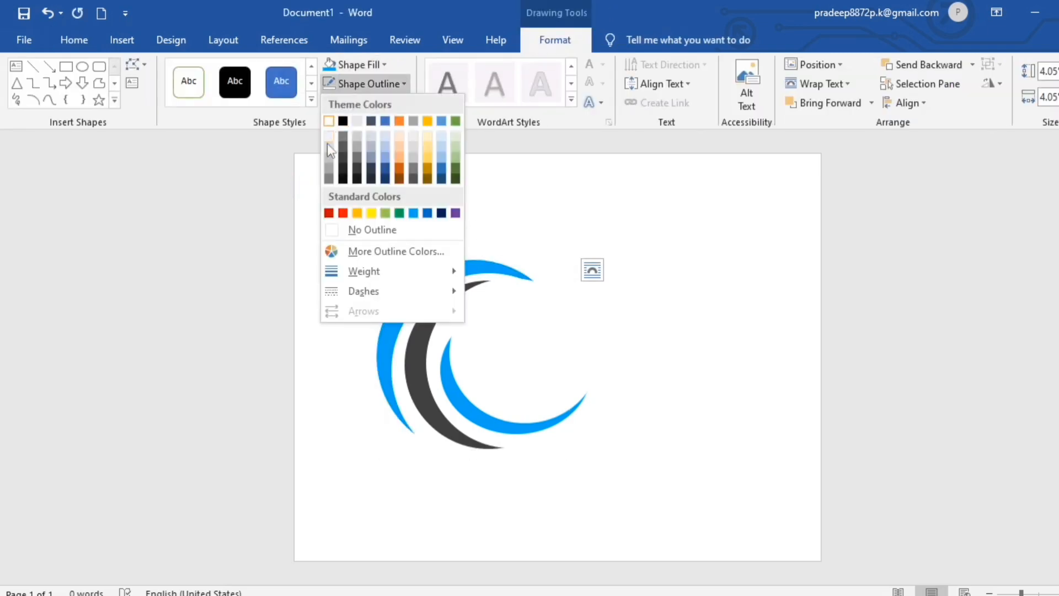
left_click(337, 230)
left_click(334, 477)
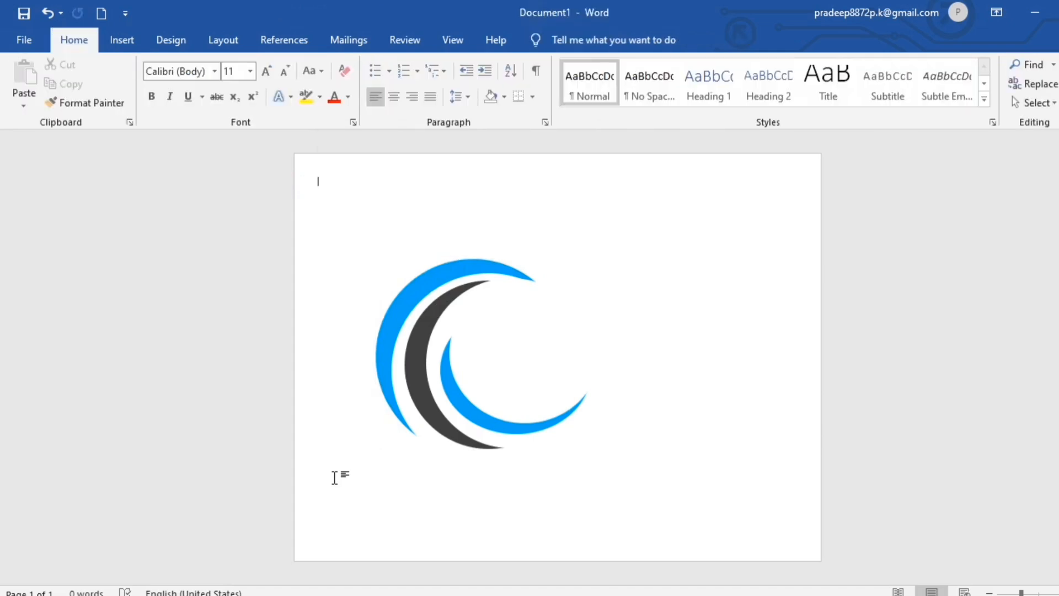
- Insert a black WordArt text box and move it into the opening of the crescents
left_click(119, 40)
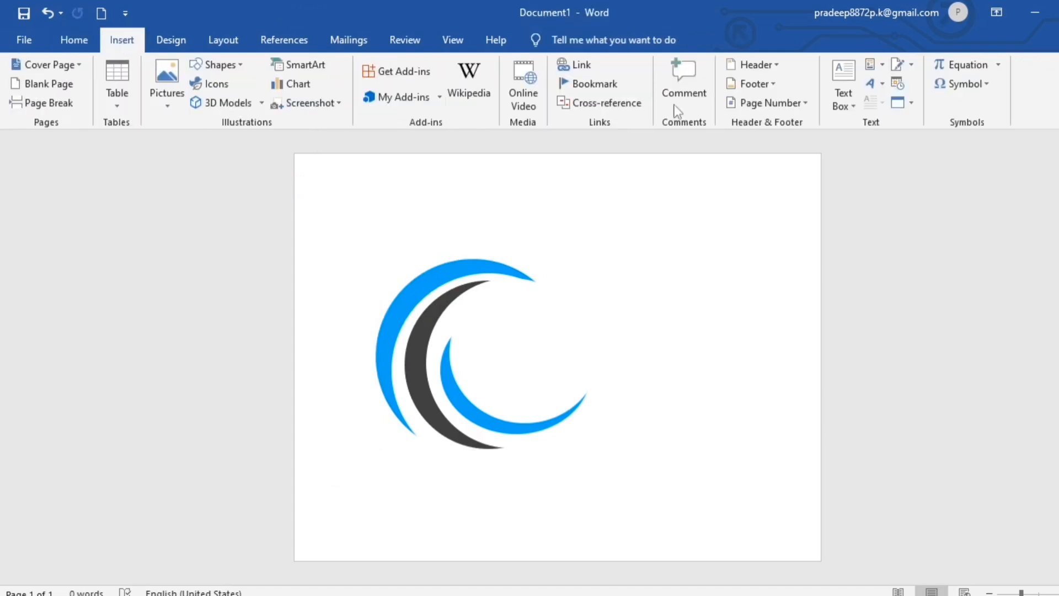
left_click(877, 83)
left_click(886, 120)
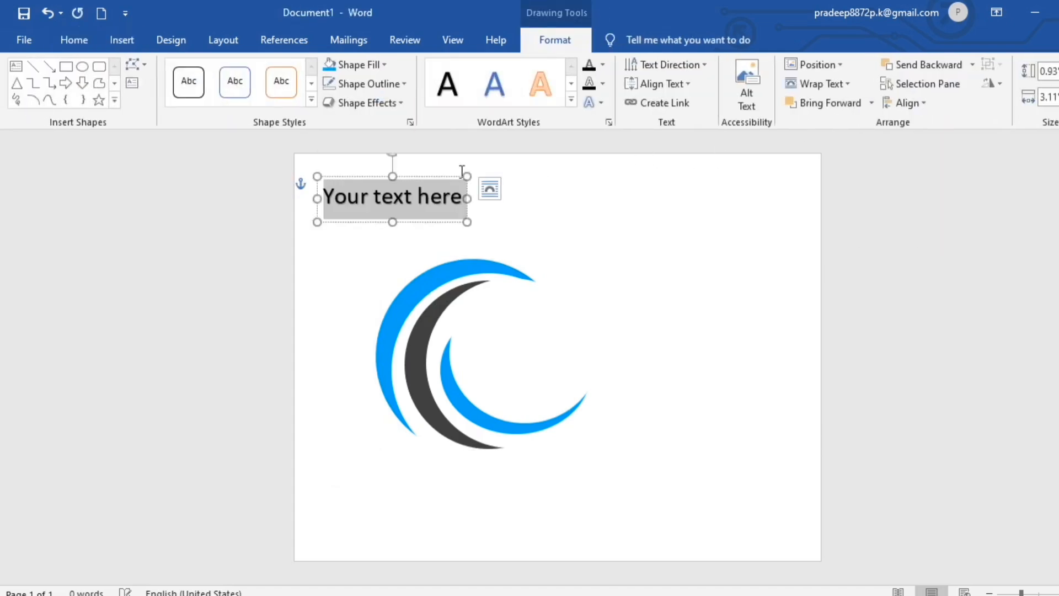
left_click_drag(425, 178, 614, 320)
- Replace the WordArt placeholder text with "PC Creator" in Arial Black at size 72
key("BackSpace")
key("BackSpace")
key("BackSpace")
key("BackSpace")
key("BackSpace")
key("BackSpace")
key("BackSpace")
key("BackSpace")
key("BackSpace")
key("BackSpace")
key("BackSpace")
key("BackSpace")
key("BackSpace")
key("BackSpace")
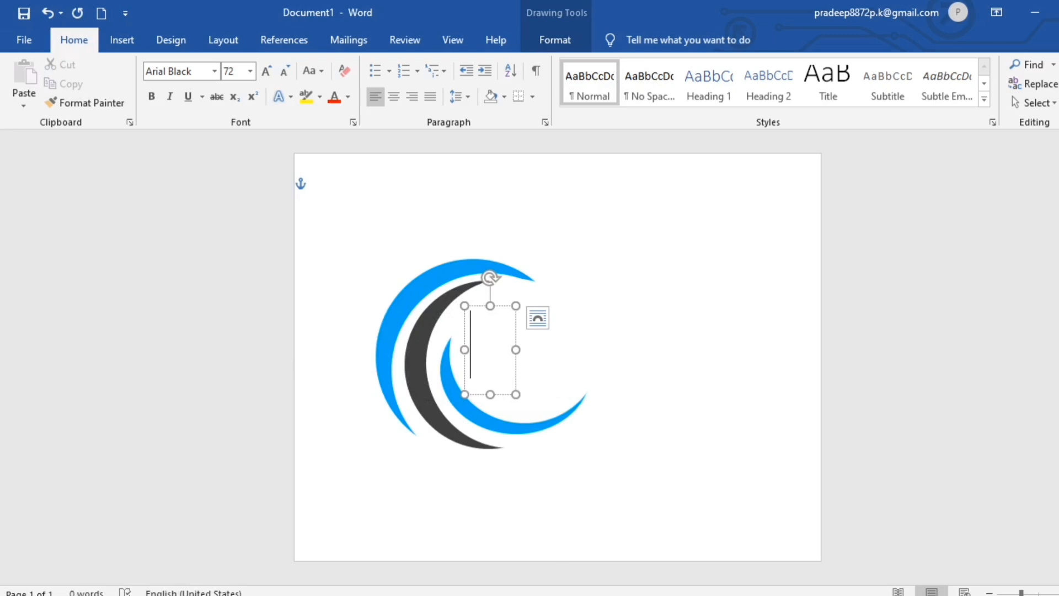
type("P")
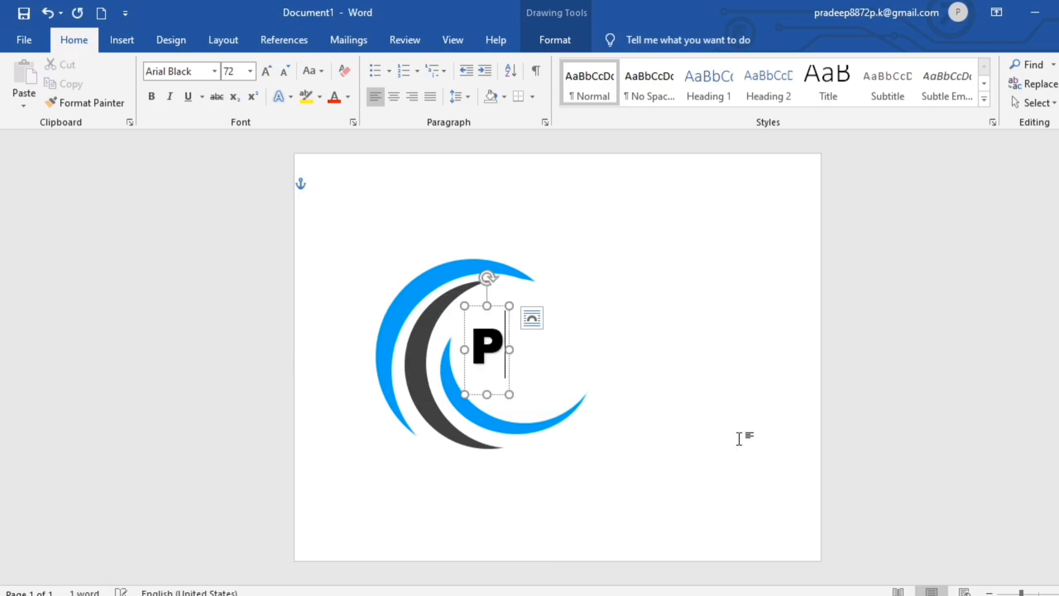
type("C Cre")
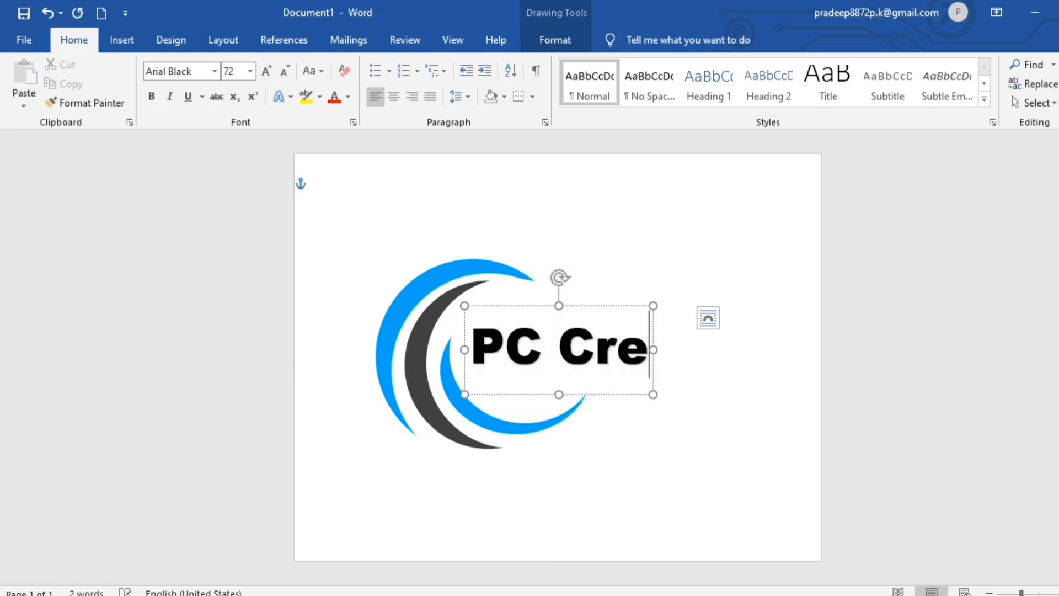
type("ator")
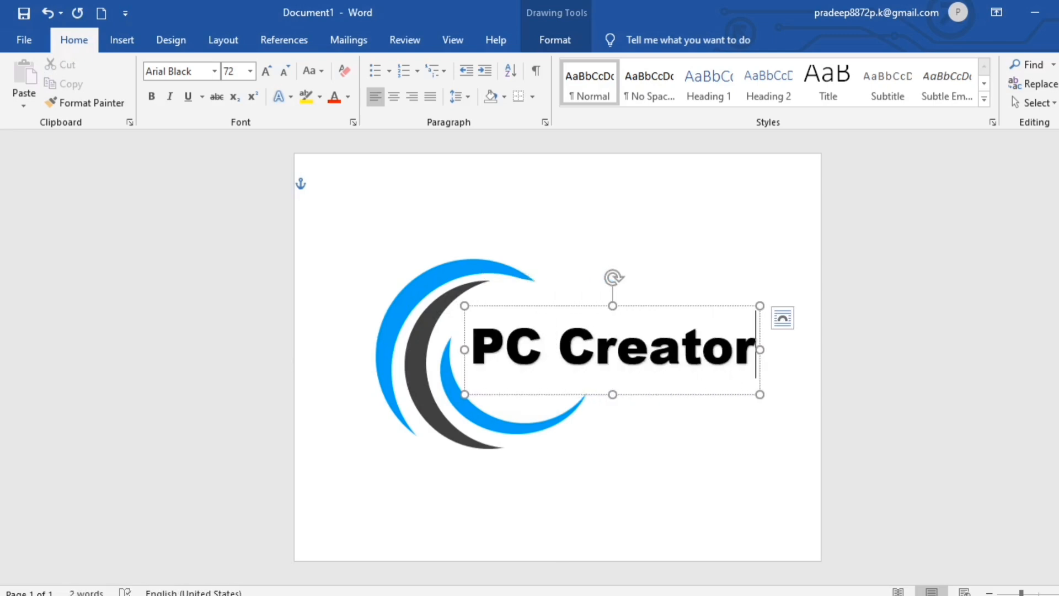
- Shift the "PC Creator" WordArt slightly up and left and make its text italic
left_click_drag(701, 396, 690, 391)
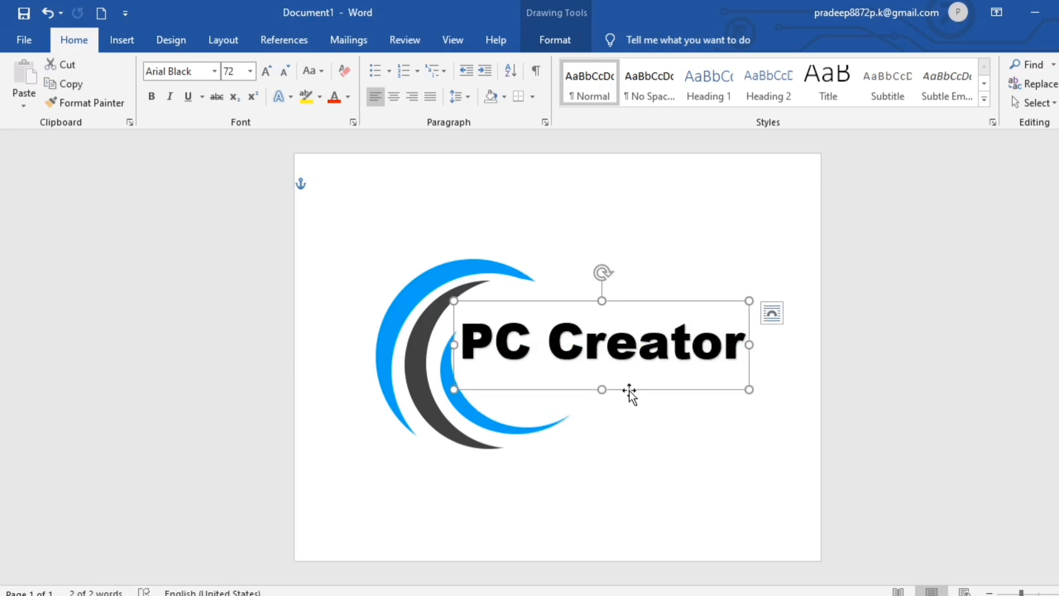
left_click(169, 96)
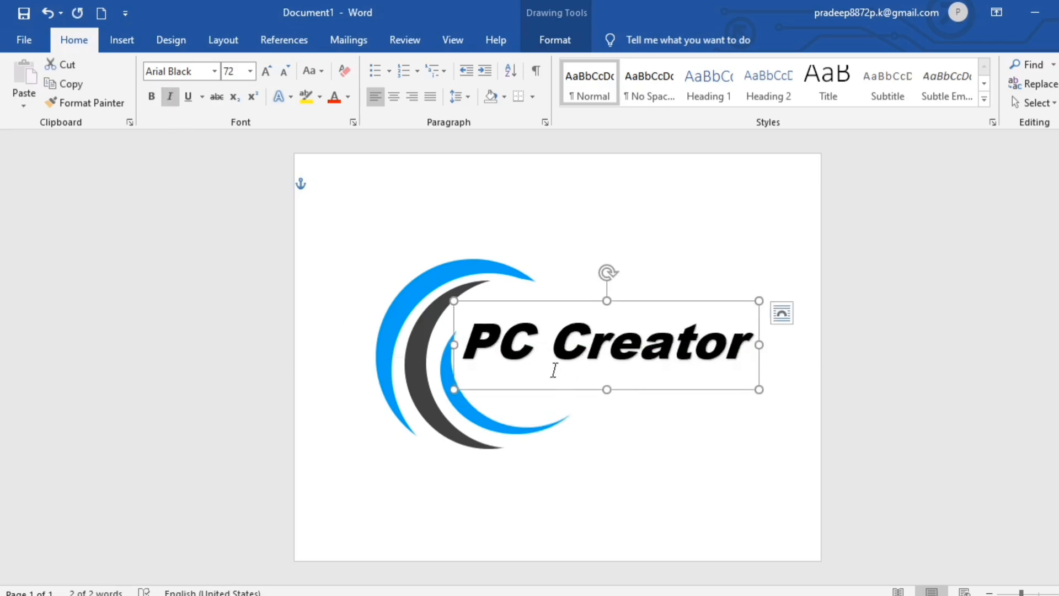
- Change the text fill of the word "Creator" to Light Blue
left_click_drag(557, 338, 783, 340)
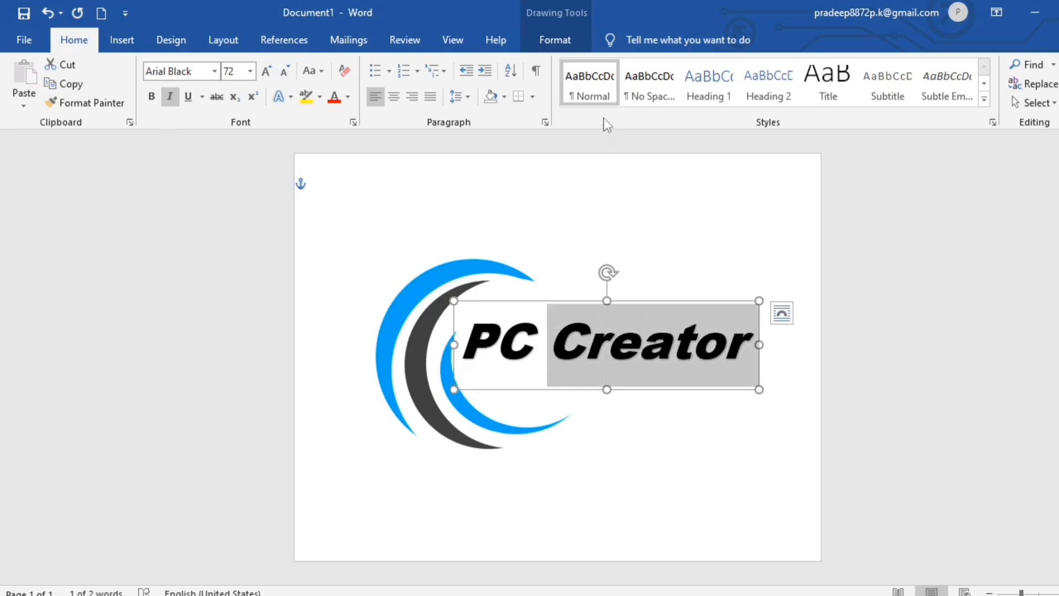
left_click(555, 40)
left_click(605, 64)
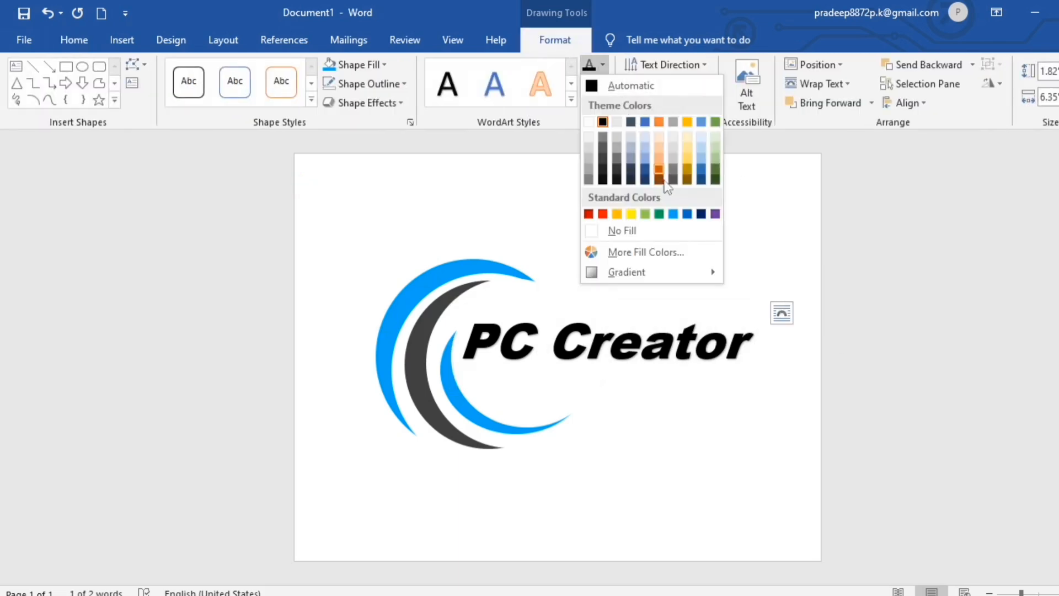
left_click(674, 215)
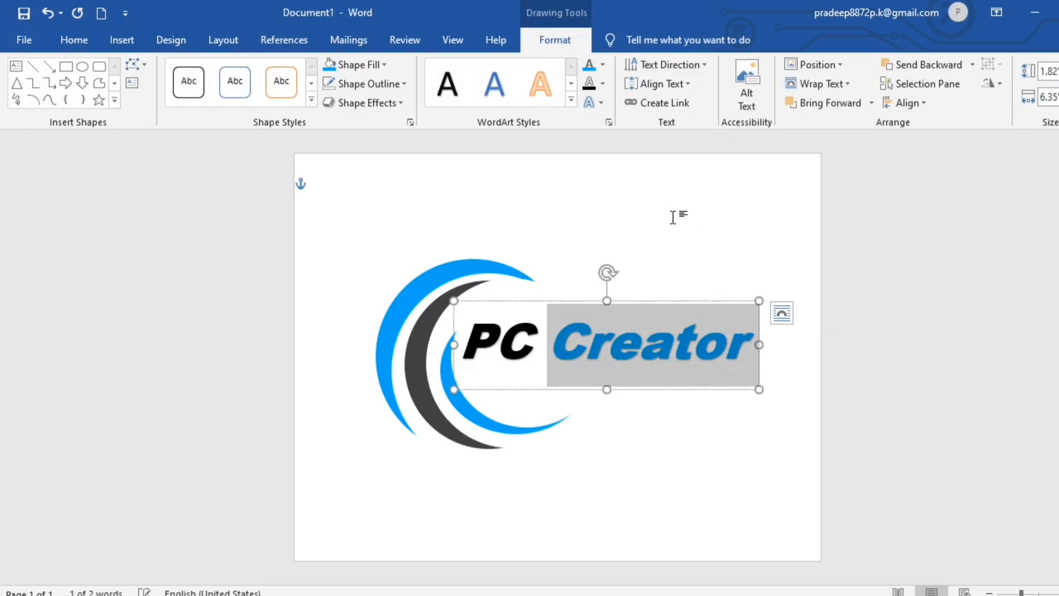
- Apply an outer shadow offset to the right to the whole "PC Creator" text
left_click(537, 349)
left_click_drag(462, 345, 727, 319)
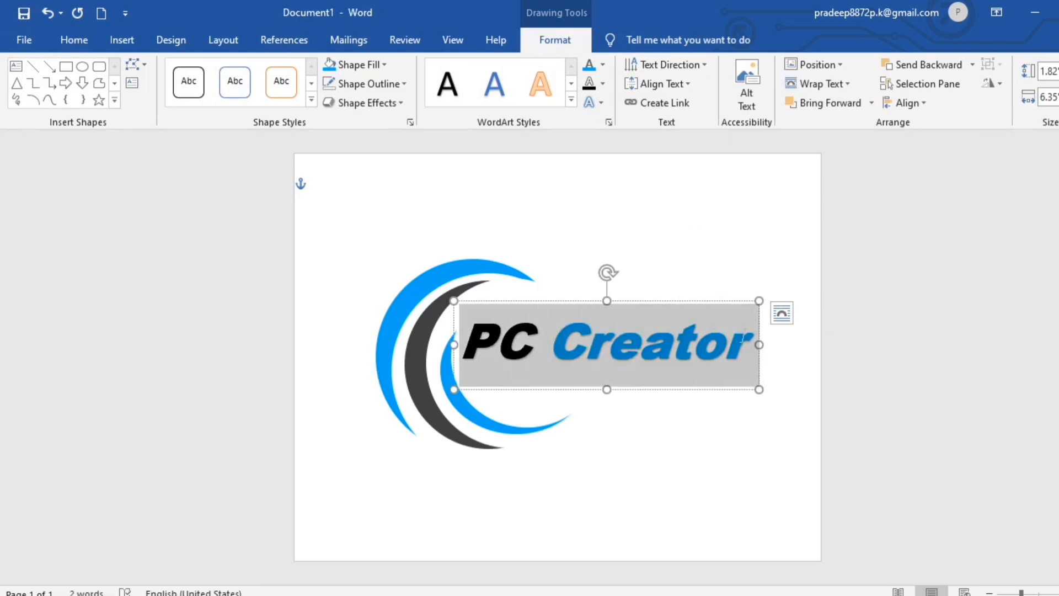
left_click(603, 103)
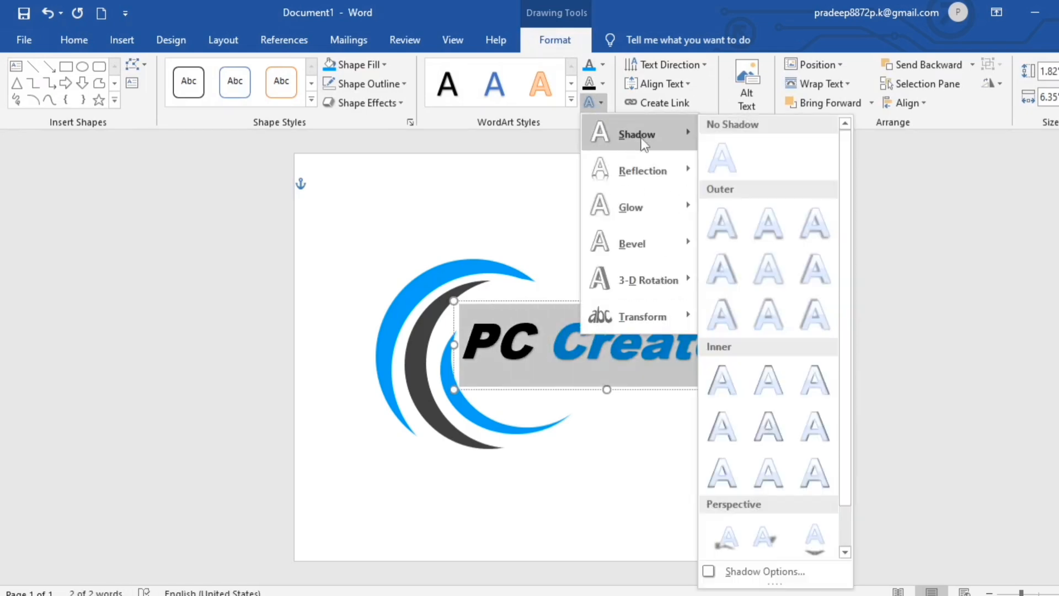
left_click(722, 268)
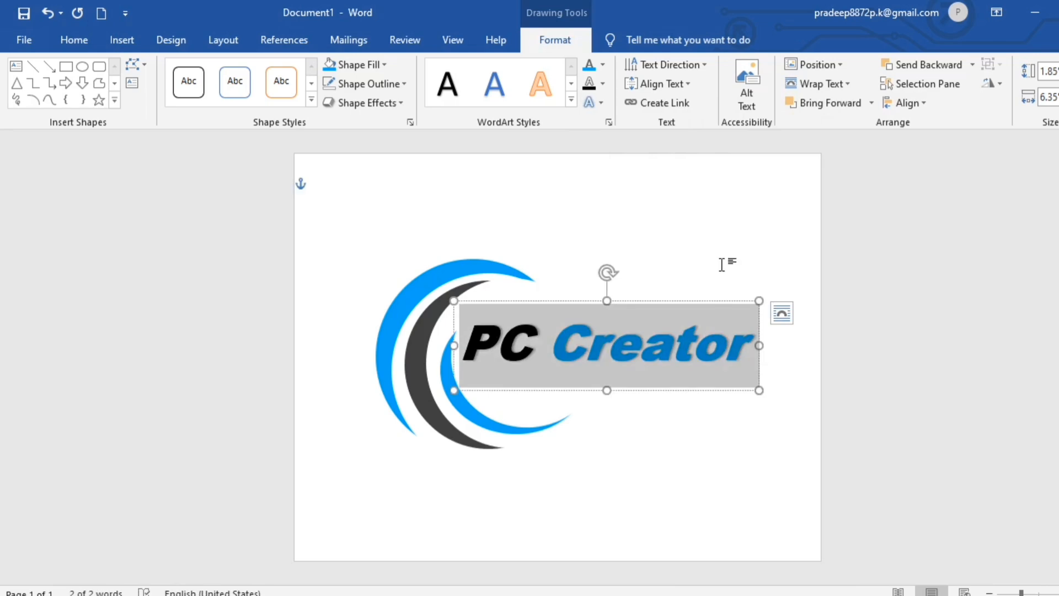
- Set the "PC Creator" text shadow's distance to 7 pt and its blur to 8 pt
left_click(609, 121)
left_click(940, 243)
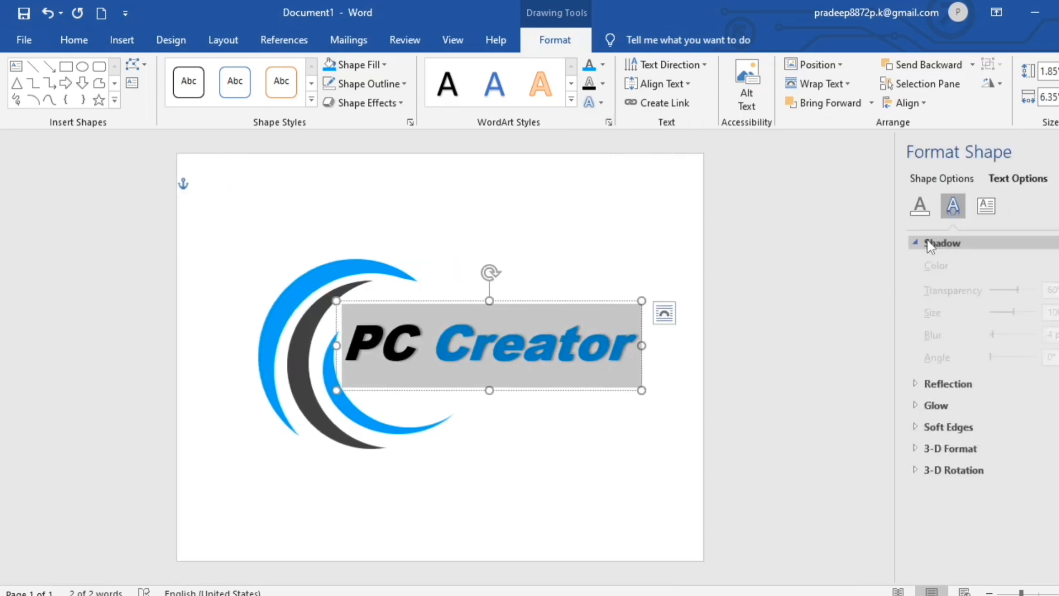
key("Up")
key("Up")
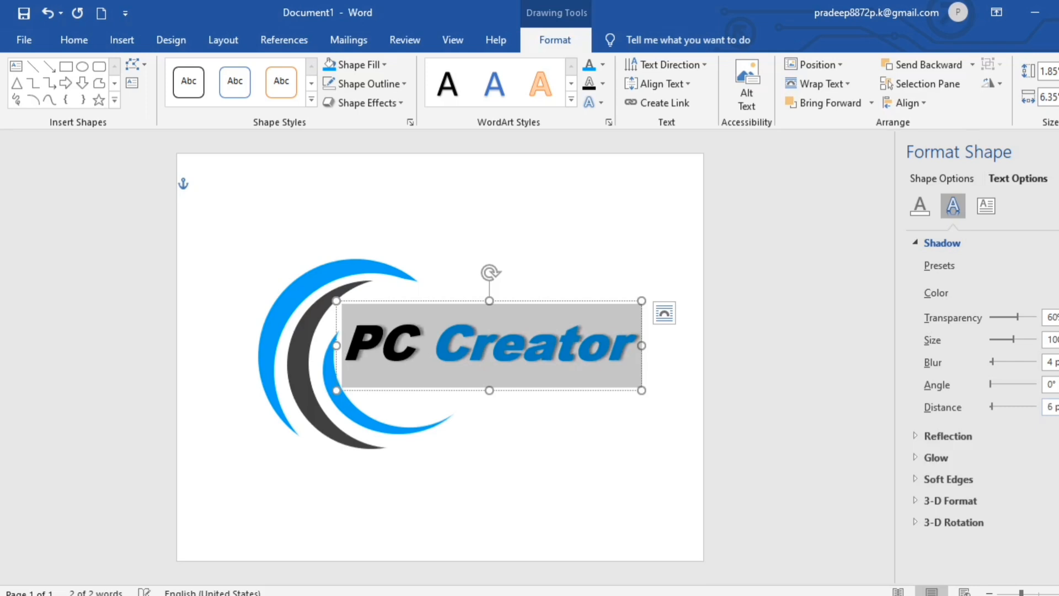
key("Up")
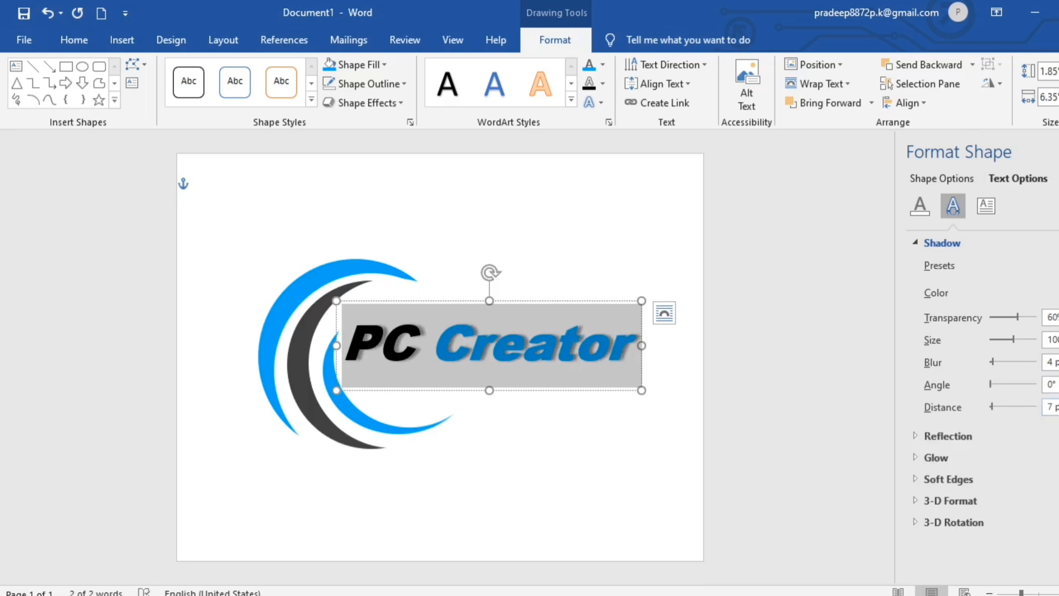
key("Up")
key("Up")
key("Up")
key("Up")
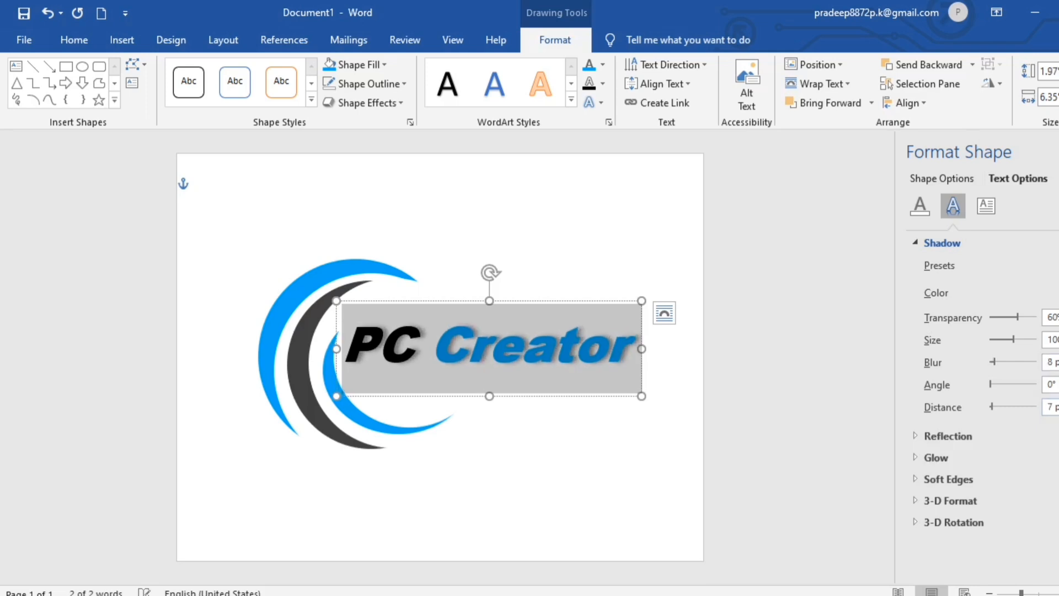
left_click(845, 381)
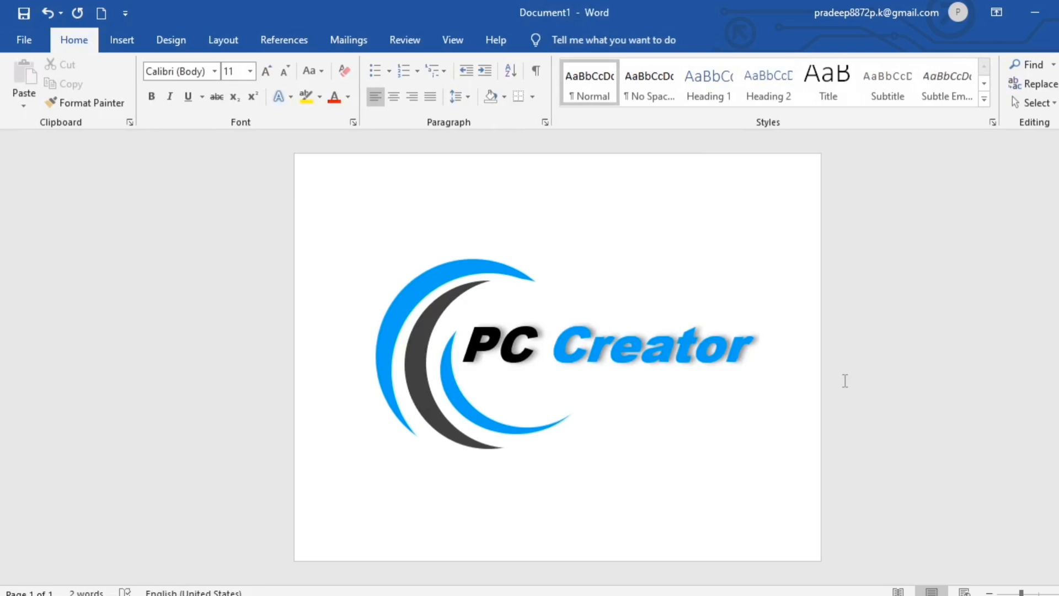
- Draw a text box just below "PC Creator" and fill it with "Surfing Club" at size 36, without box fill or outline
left_click(121, 39)
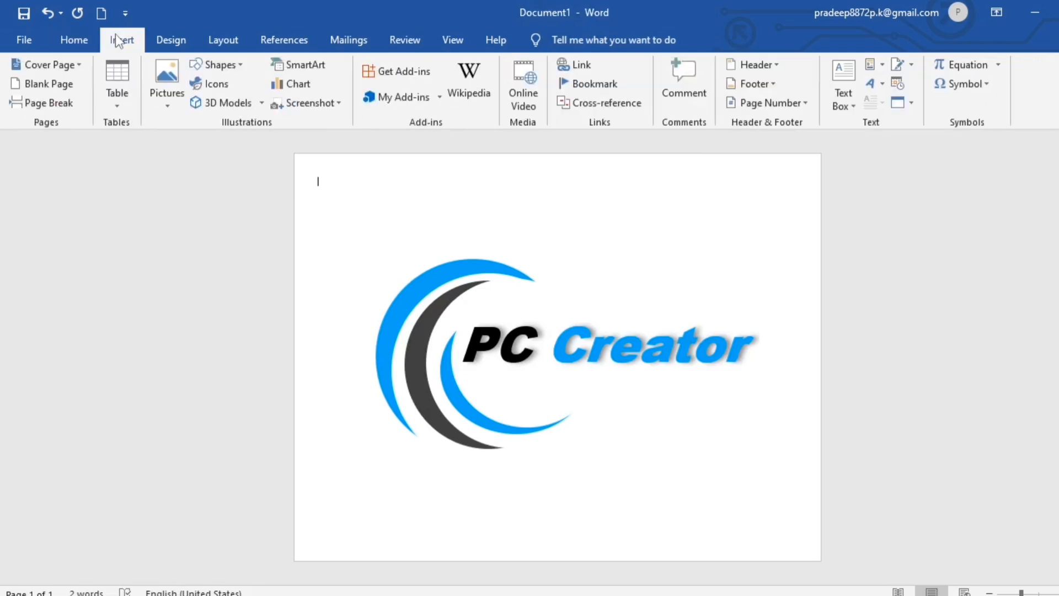
left_click(240, 63)
left_click(198, 98)
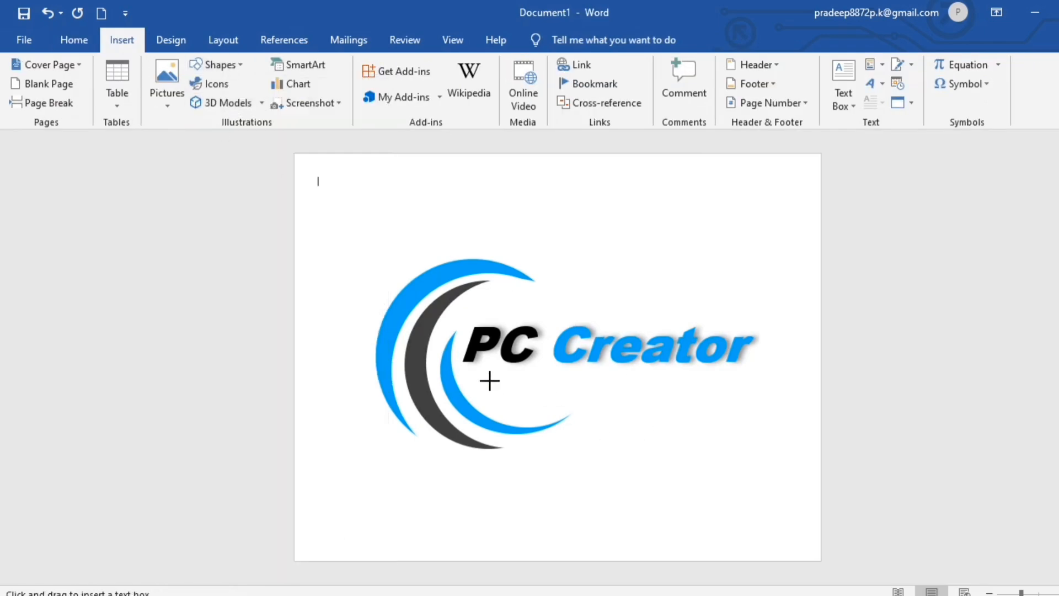
left_click_drag(489, 381, 657, 418)
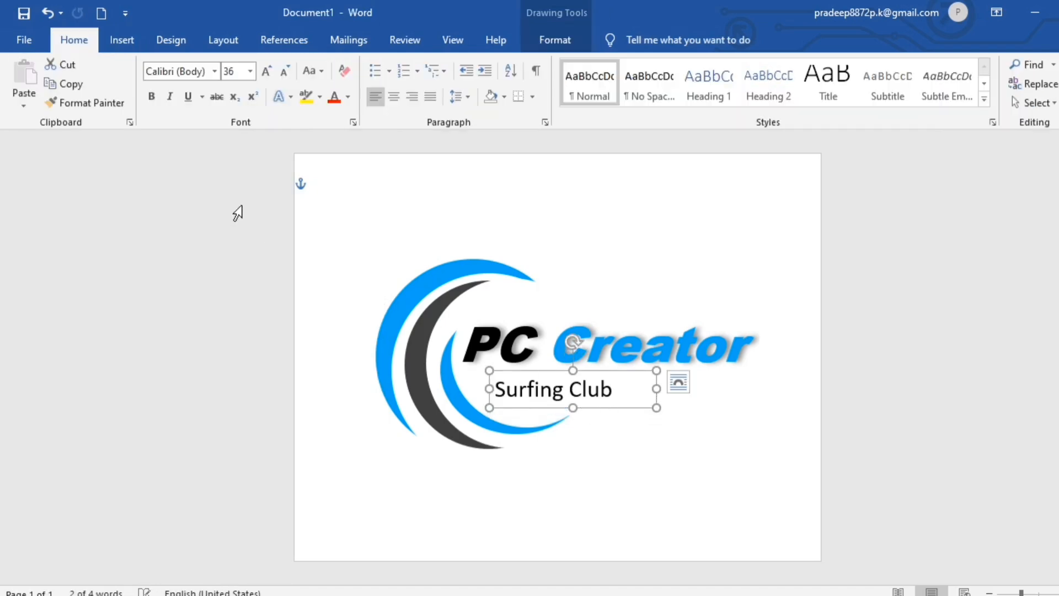
- Format "Surfing Club" in italic Arial Black at size 28, widening its text box and shifting it slightly left
left_click(170, 97)
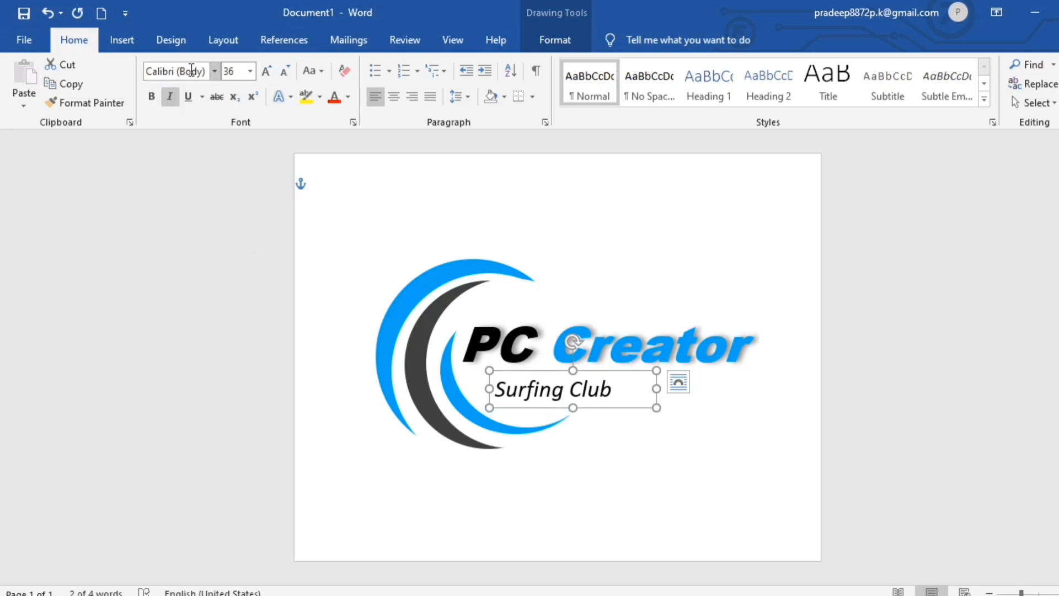
left_click(214, 70)
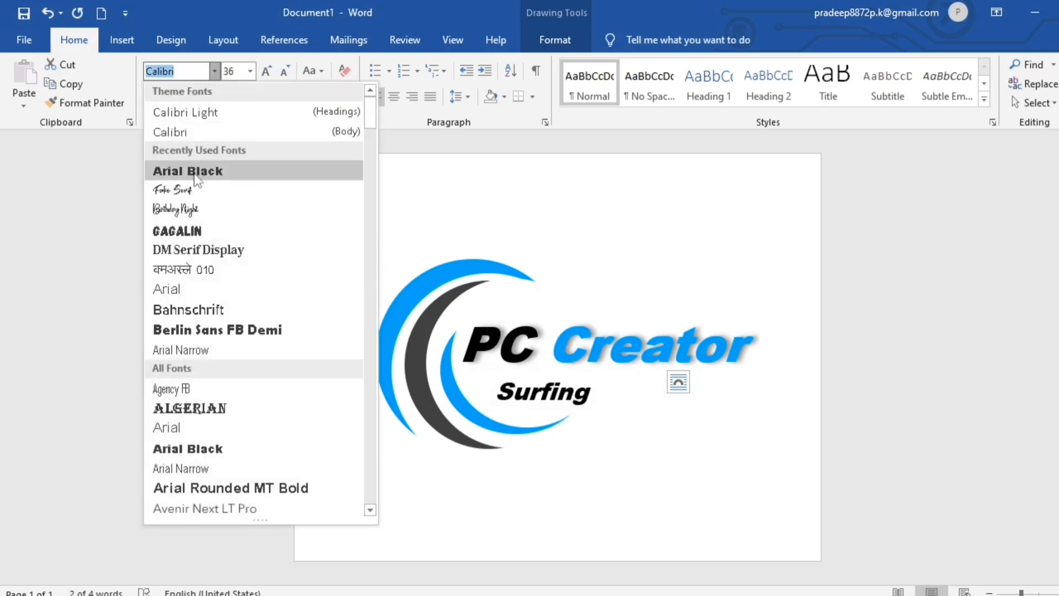
left_click(196, 170)
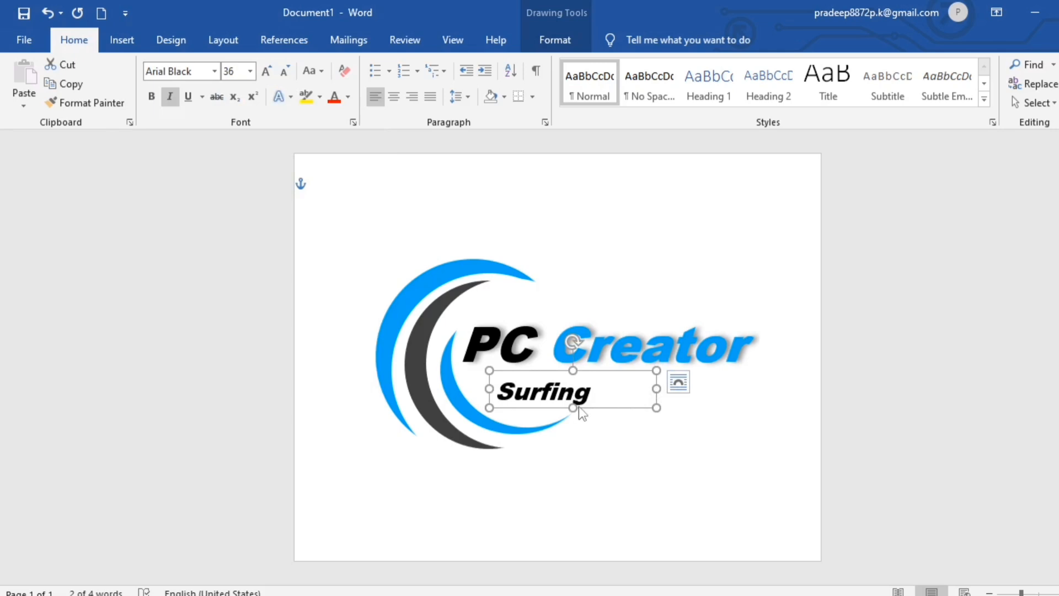
left_click_drag(657, 389, 690, 390)
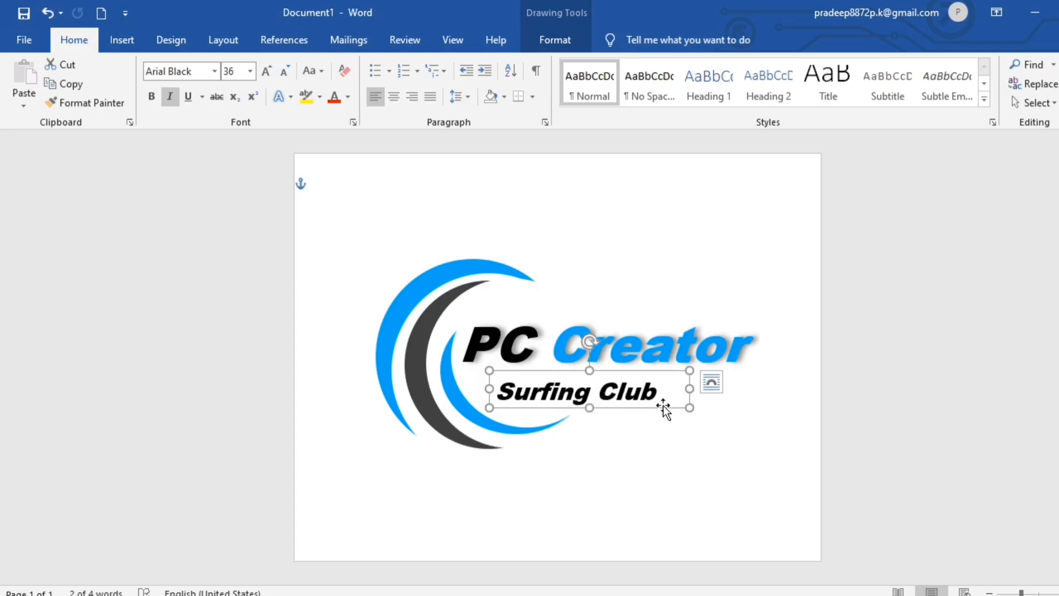
left_click(284, 71)
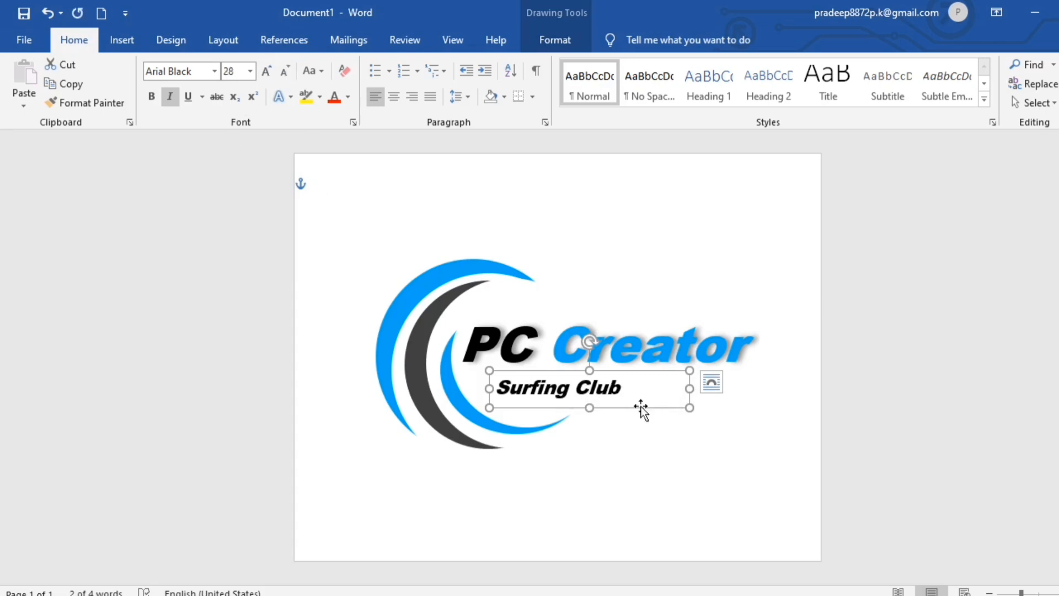
left_click_drag(642, 409, 622, 407)
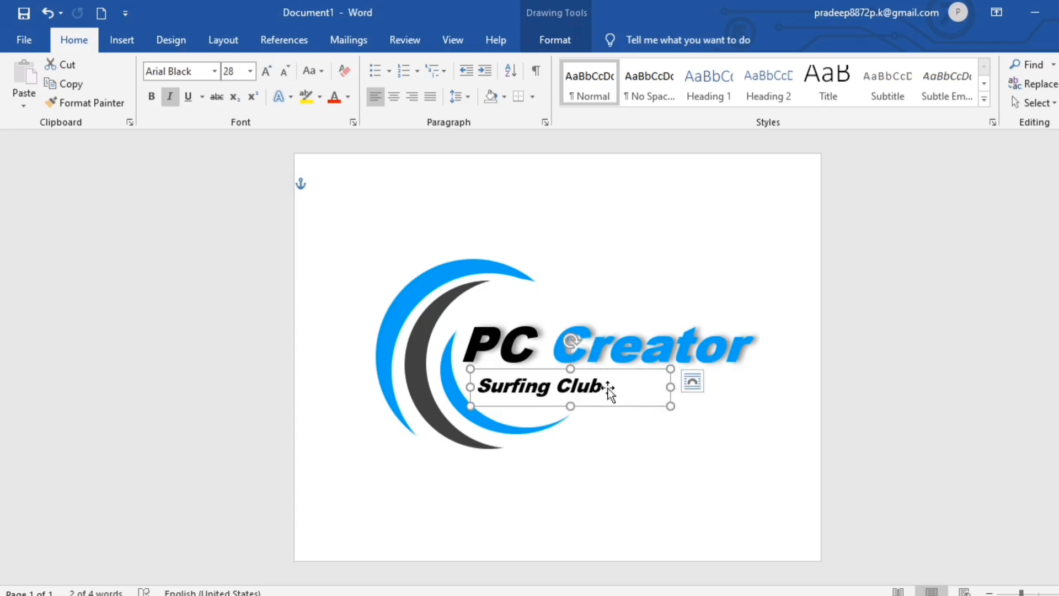
- Change the text fill of "Surfing Club" to a custom darkened teal green
left_click(561, 35)
left_click(603, 65)
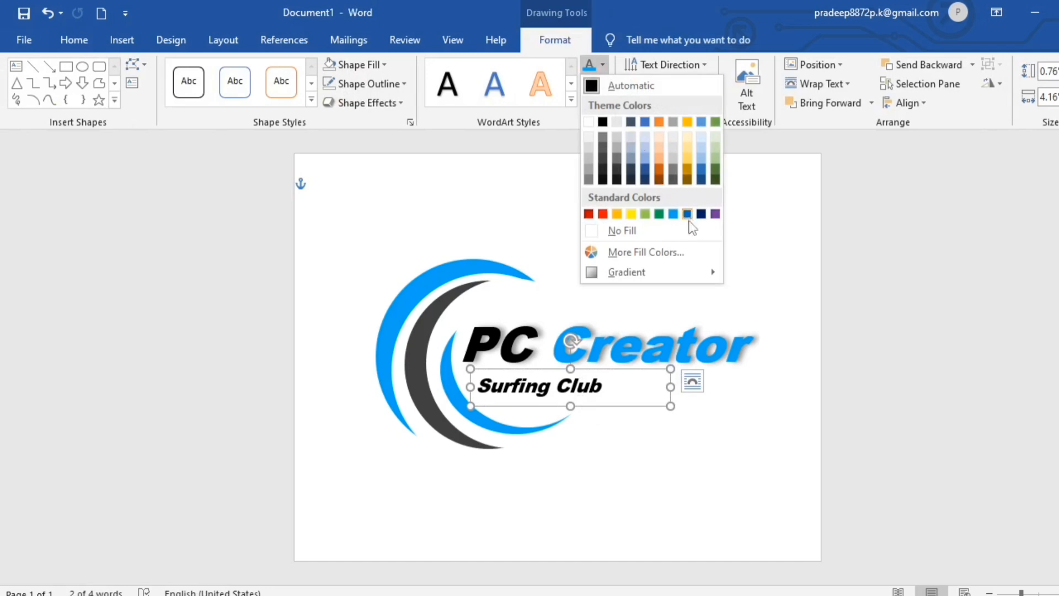
left_click(618, 255)
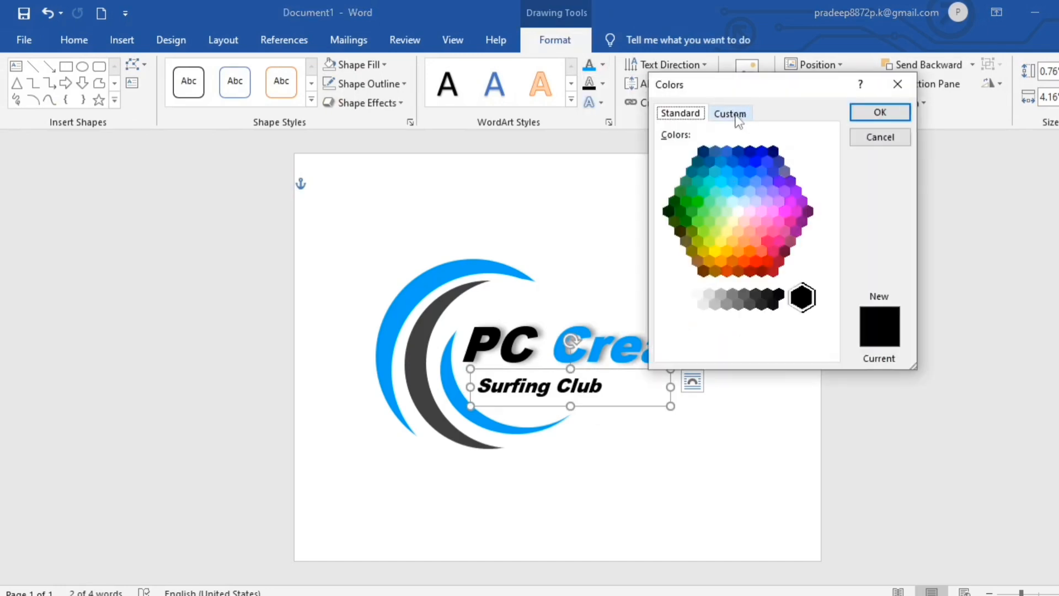
left_click(736, 173)
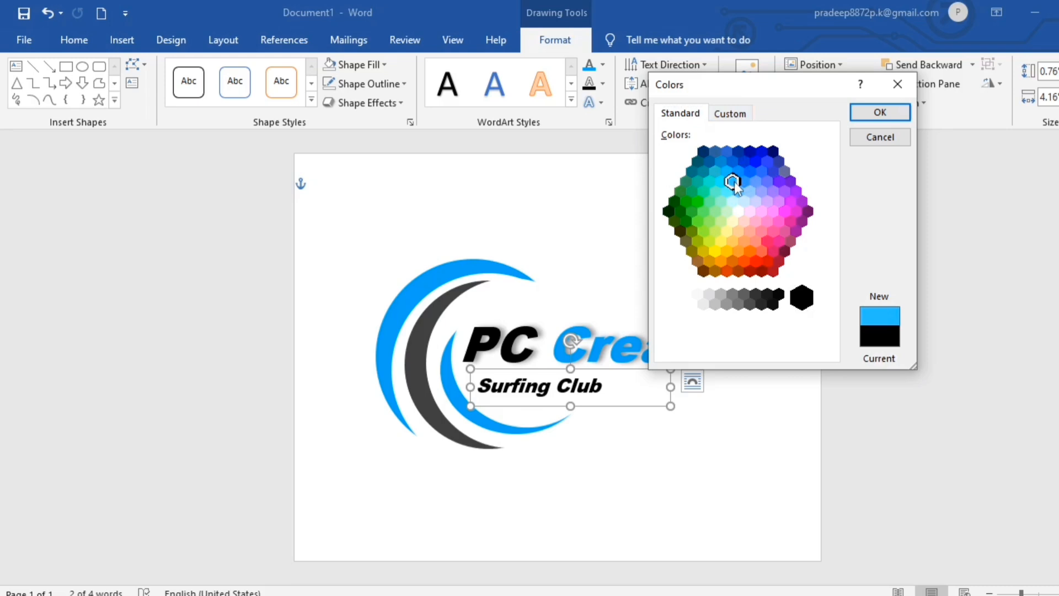
left_click(702, 191)
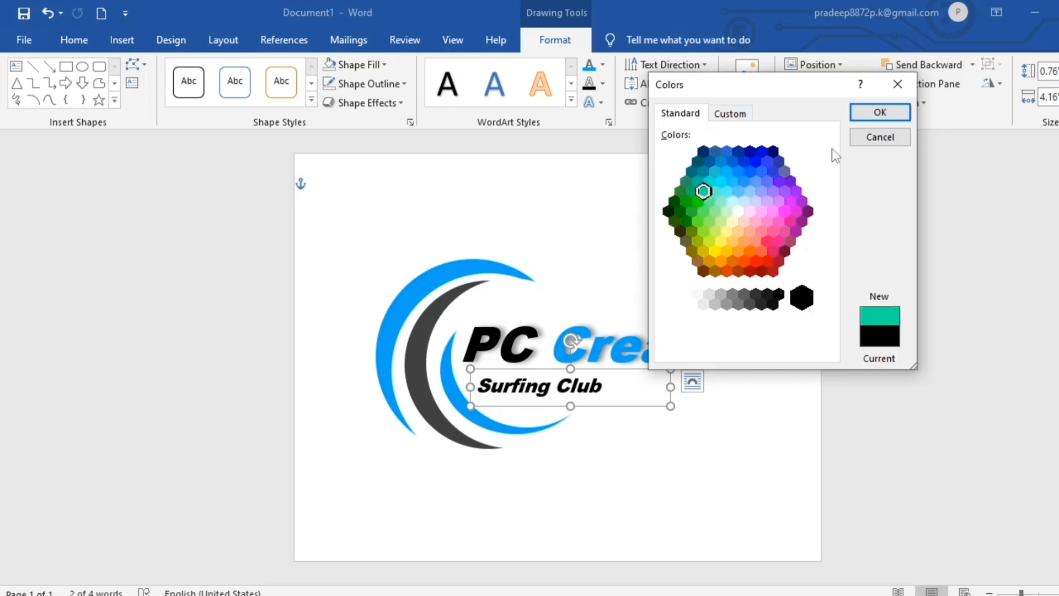
left_click(734, 113)
left_click_drag(833, 204, 834, 217)
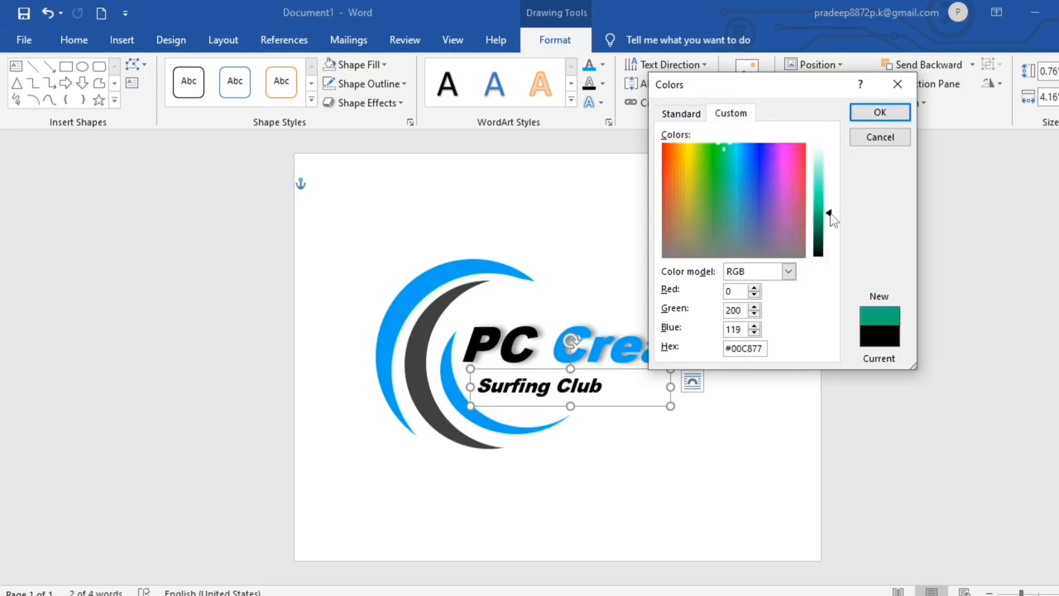
left_click(880, 112)
left_click(769, 433)
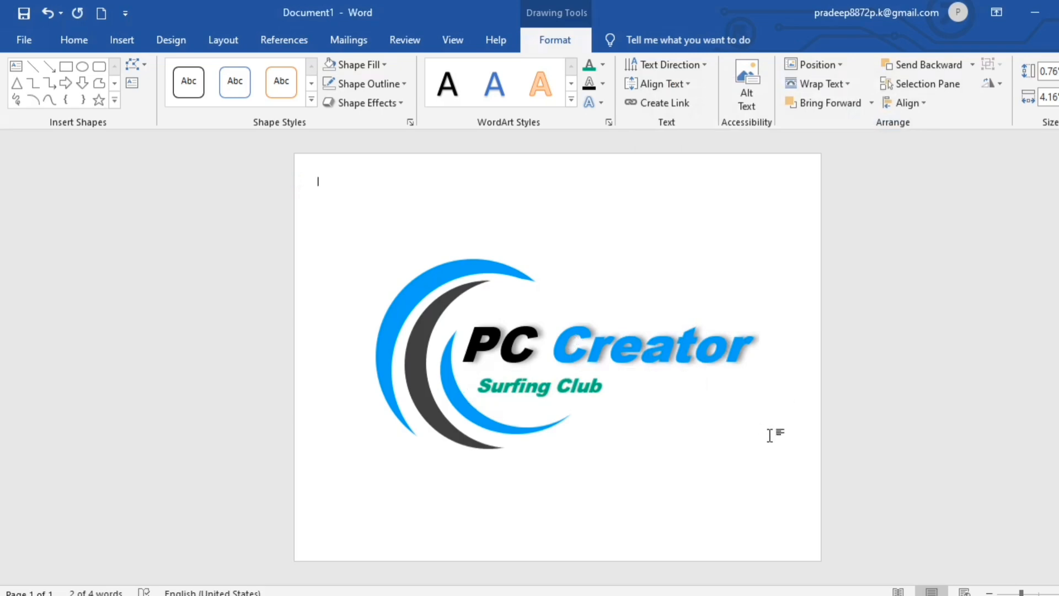
scroll(507, 395, "down", 3)
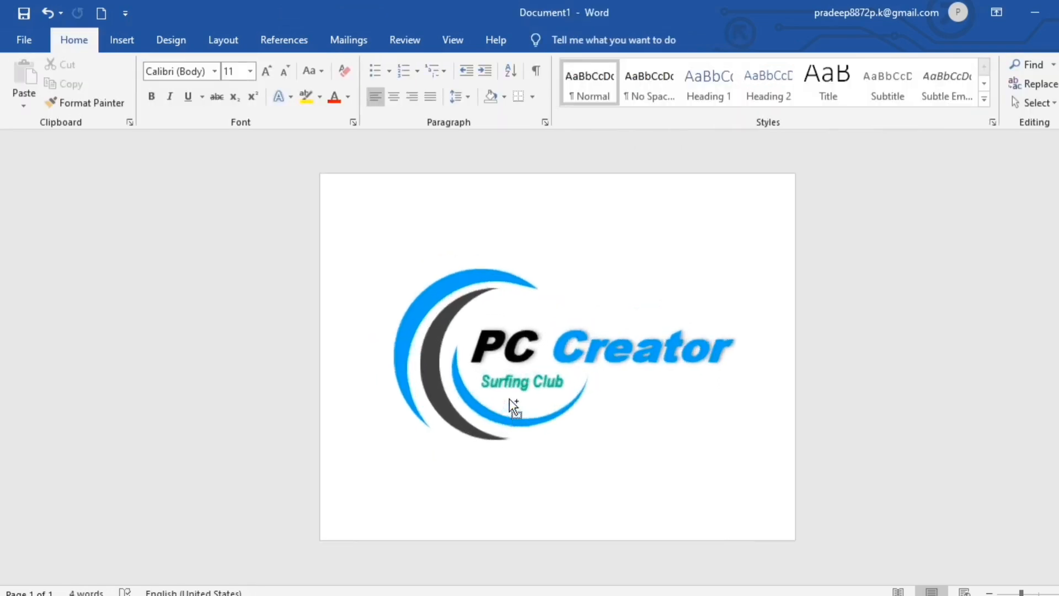
scroll(508, 399, "up", 5)
scroll(527, 380, "up", 3)
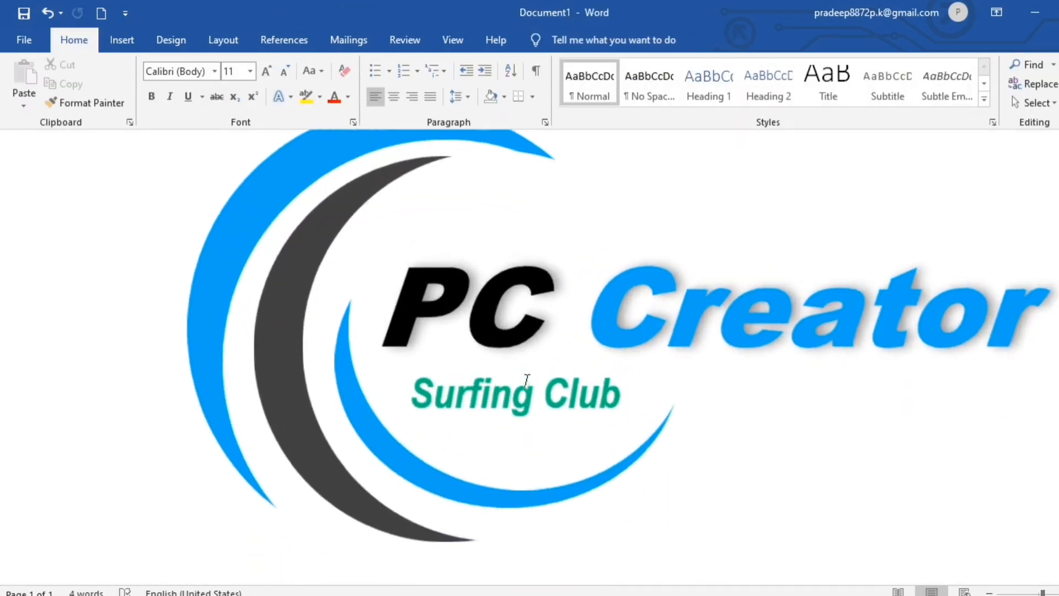
scroll(527, 380, "down", 5)
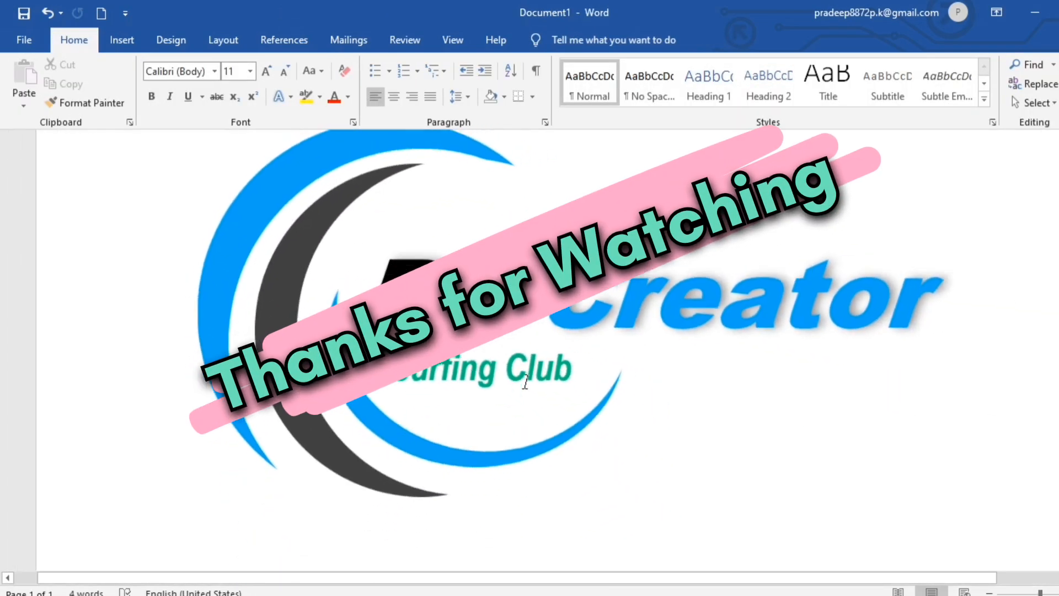